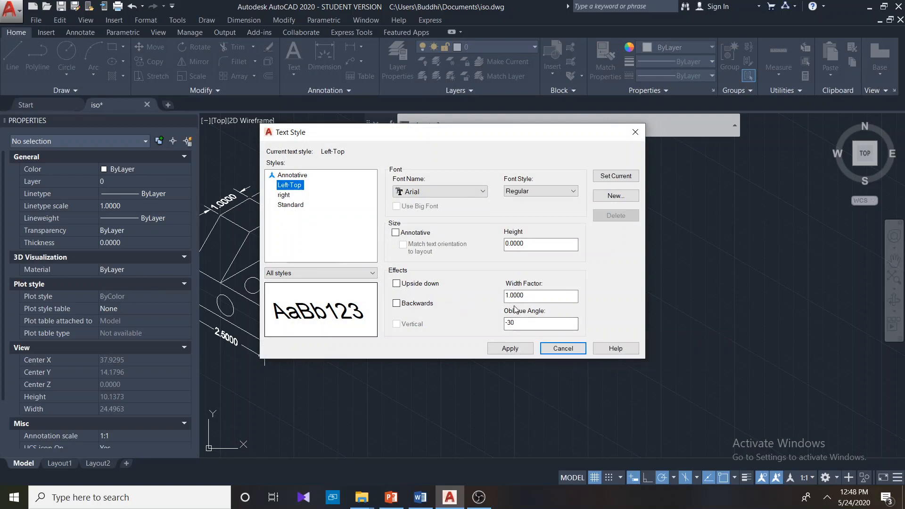
Save the changes to the Left-Top text style, show the settings of the right text style and close the text style settings
{"action": "left_click", "coordinate": [288, 198]}
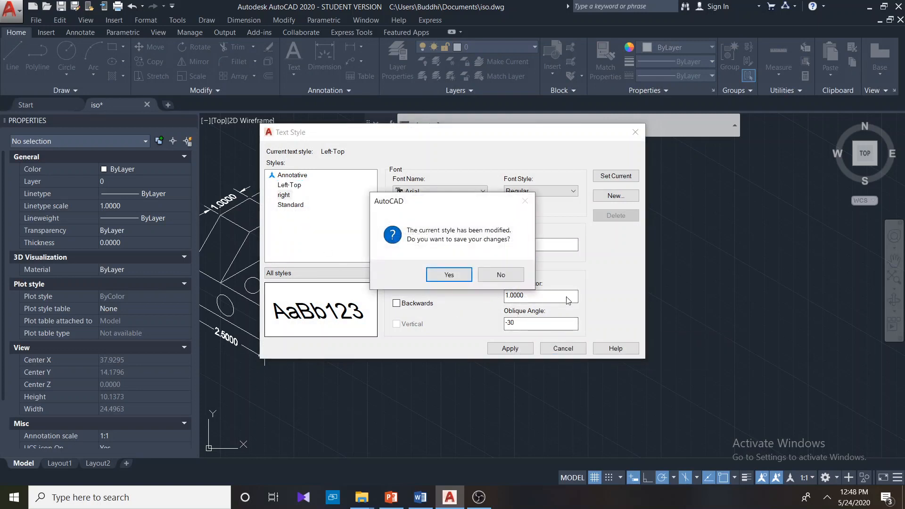
{"action": "left_click", "coordinate": [462, 279]}
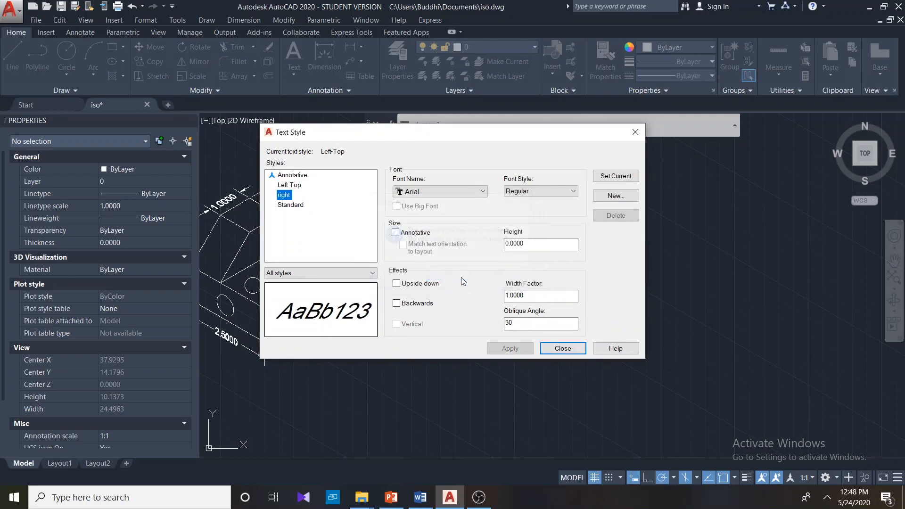
{"action": "left_click", "coordinate": [562, 348]}
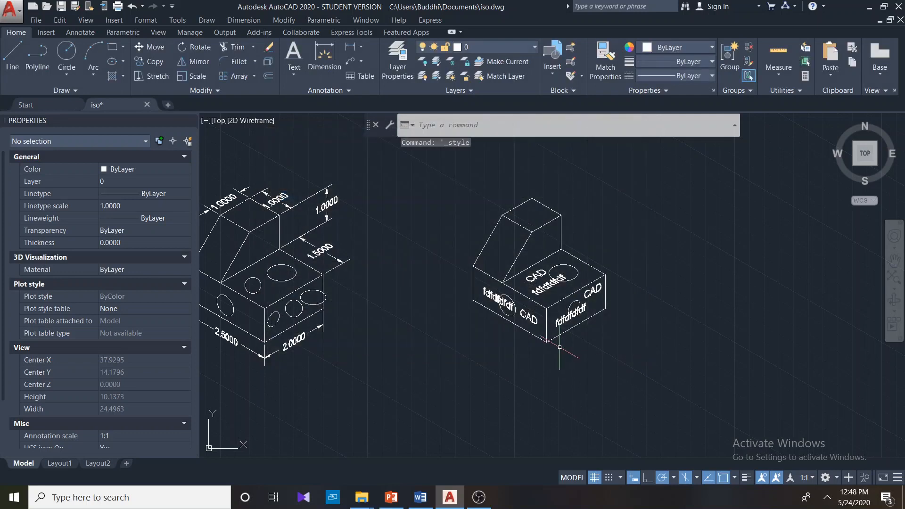
Review the text settings of the Left dimension style, including its assigned text style, without changing them
{"action": "left_click", "coordinate": [321, 91]}
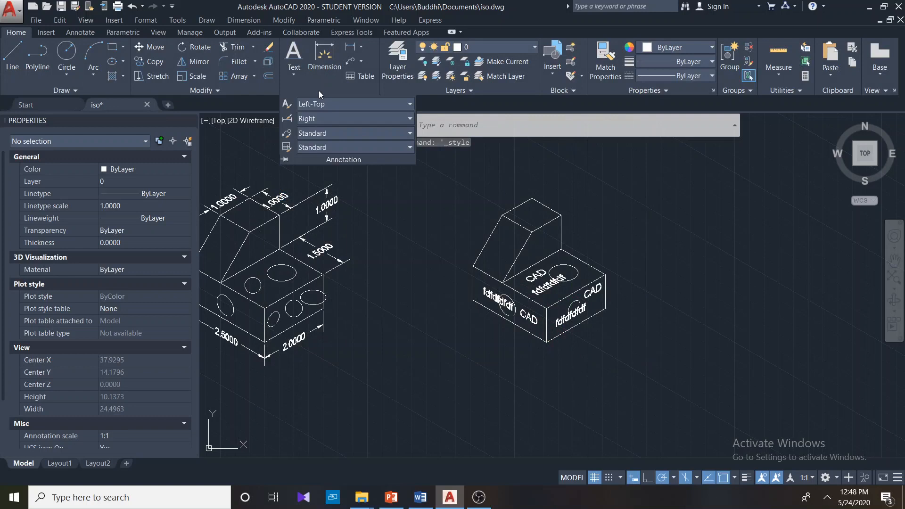
{"action": "left_click", "coordinate": [289, 122]}
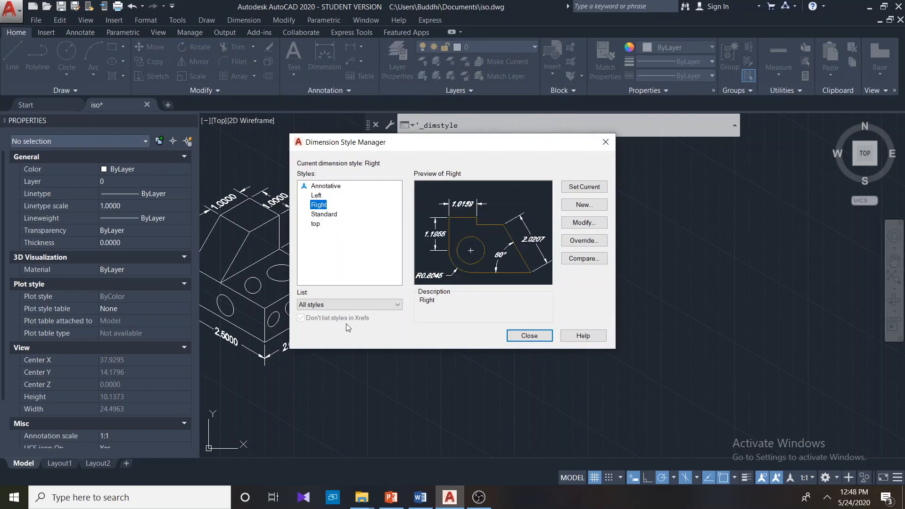
{"action": "left_click", "coordinate": [317, 197]}
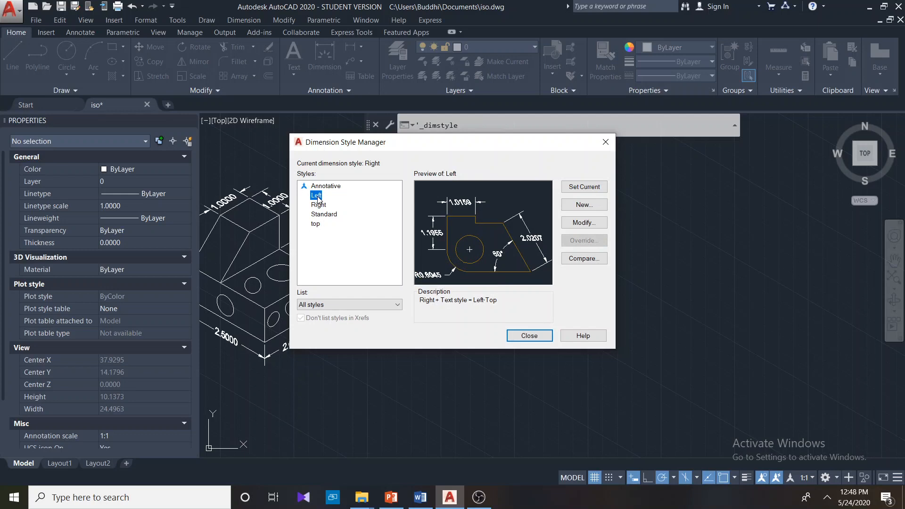
{"action": "left_click", "coordinate": [575, 226]}
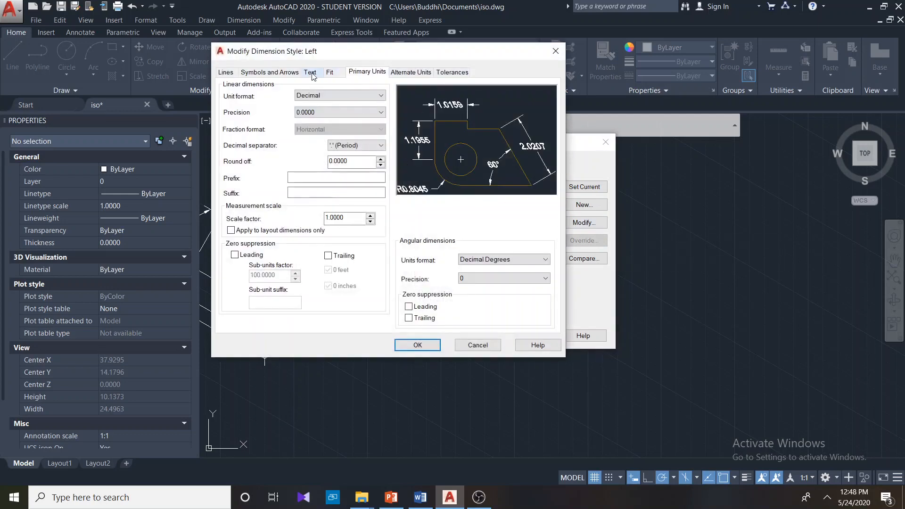
{"action": "left_click", "coordinate": [310, 73]}
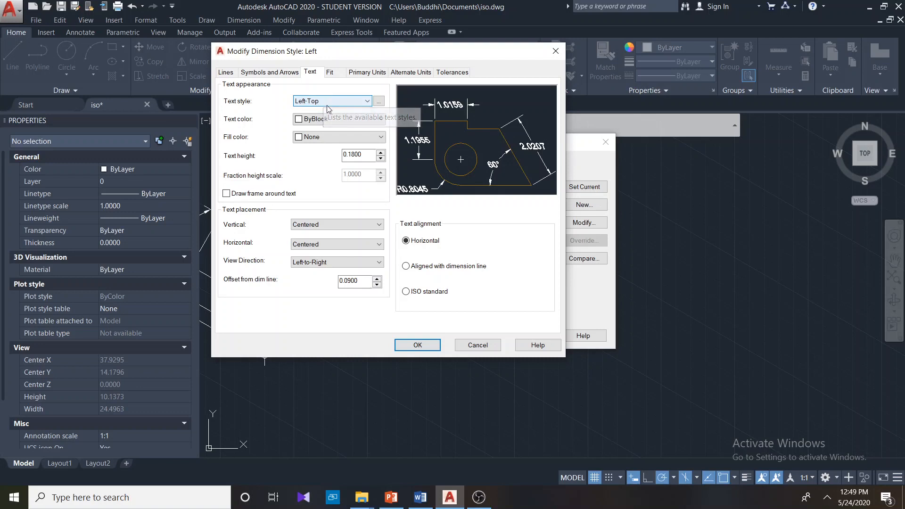
{"action": "left_click", "coordinate": [471, 345]}
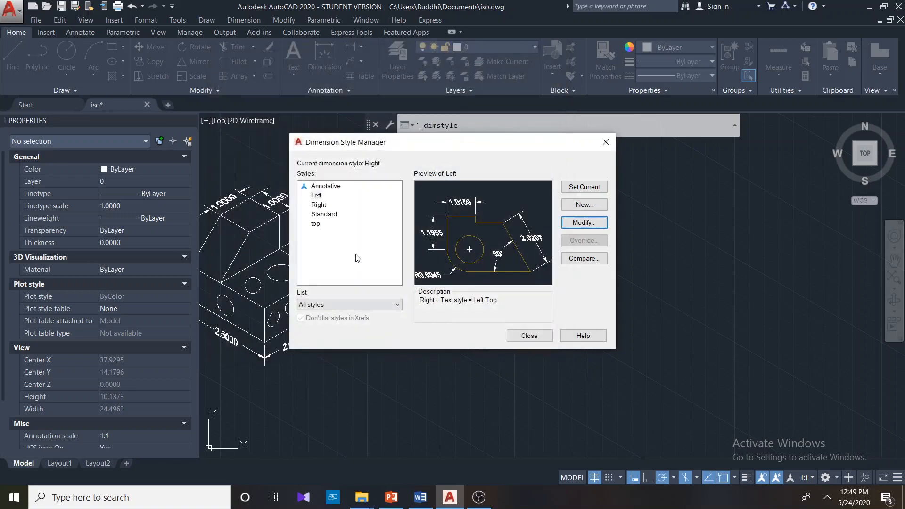
Review which text style the Right dimension style uses and discard the dialog without changes
{"action": "left_click", "coordinate": [318, 204]}
{"action": "left_click", "coordinate": [582, 223]}
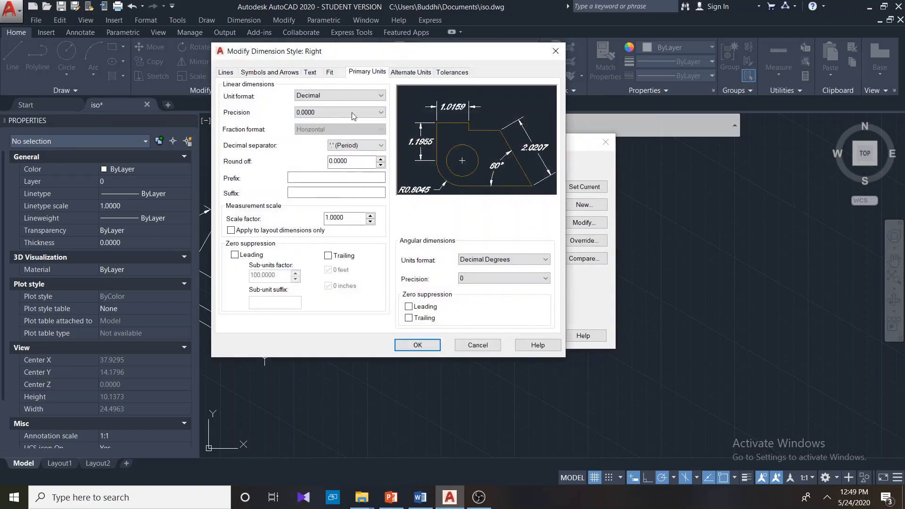
{"action": "left_click", "coordinate": [314, 74]}
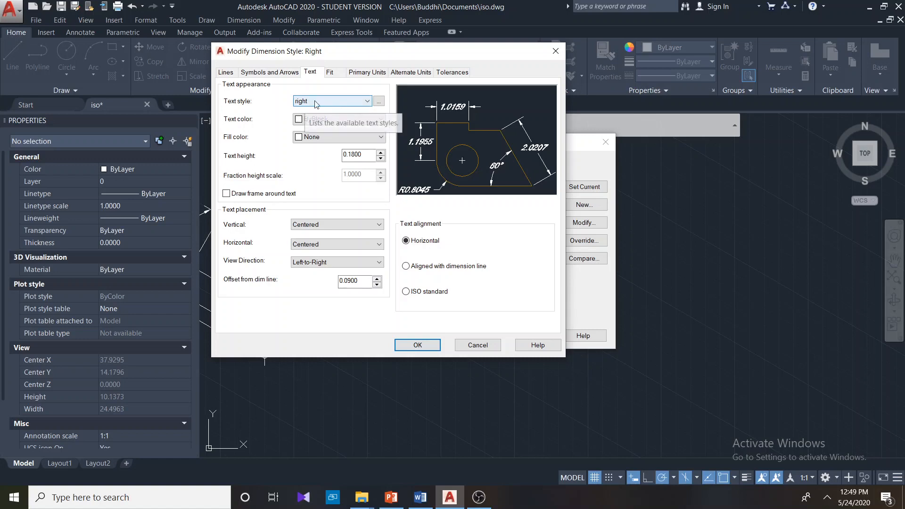
{"action": "left_click", "coordinate": [478, 345]}
Open the top dimension style for modification and check its assigned text style
{"action": "left_click", "coordinate": [315, 224]}
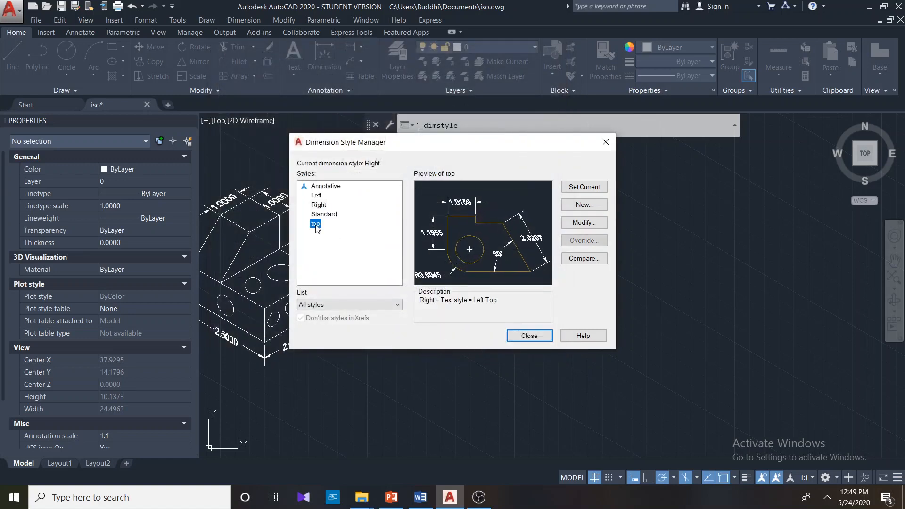
{"action": "left_click", "coordinate": [577, 226]}
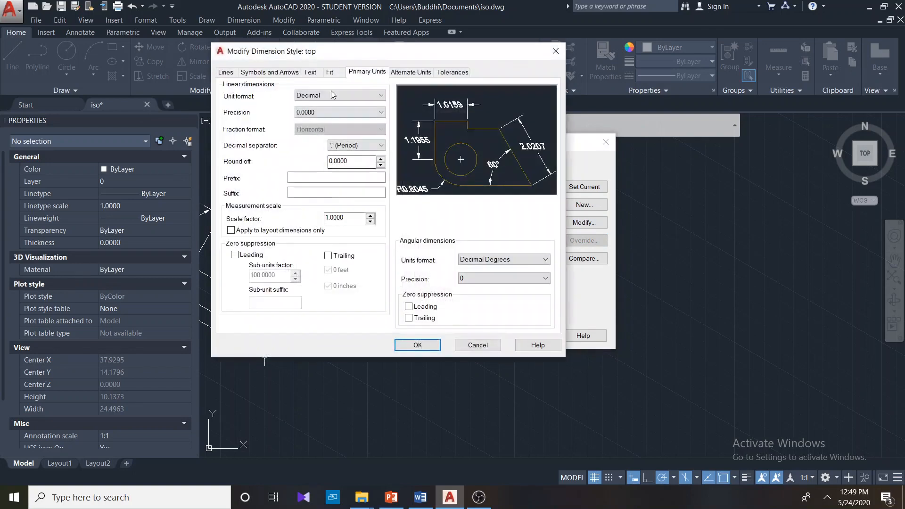
{"action": "left_click", "coordinate": [310, 71]}
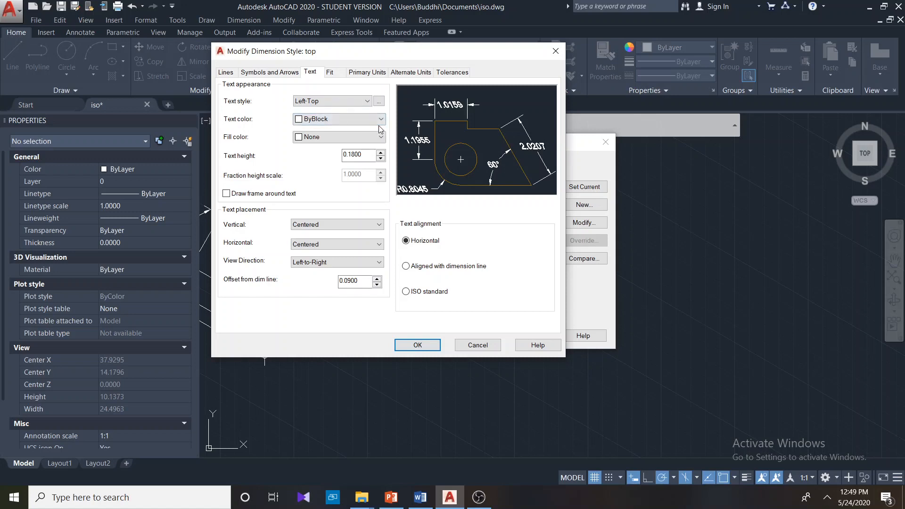
Look through the top dimension style's line, arrow, text, fit, unit and tolerance settings, then leave the dimension style settings unchanged
{"action": "left_click", "coordinate": [276, 75]}
{"action": "left_click", "coordinate": [226, 73]}
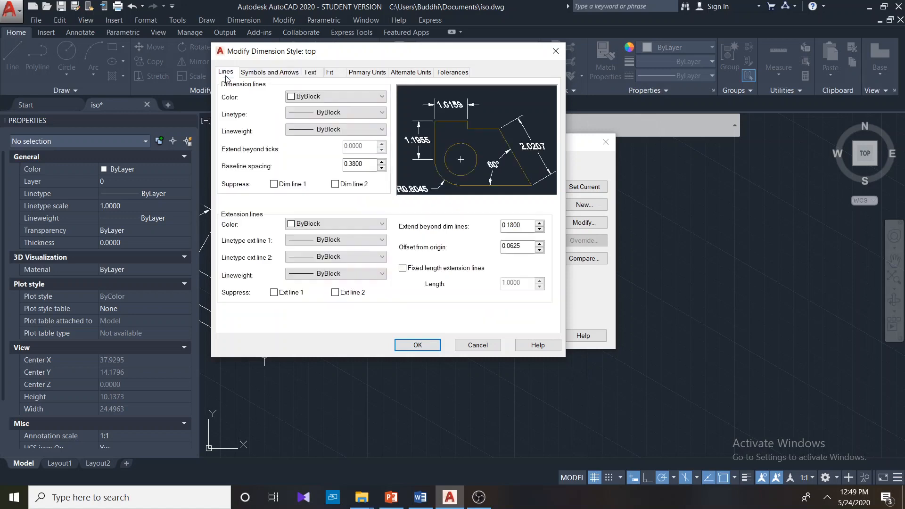
{"action": "left_click", "coordinate": [363, 73]}
{"action": "left_click", "coordinate": [410, 72]}
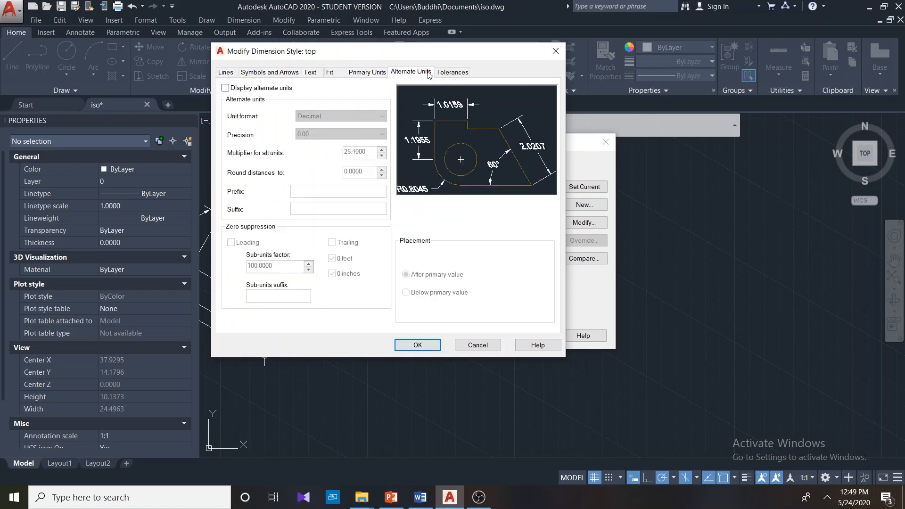
{"action": "left_click", "coordinate": [452, 72]}
{"action": "left_click", "coordinate": [227, 73]}
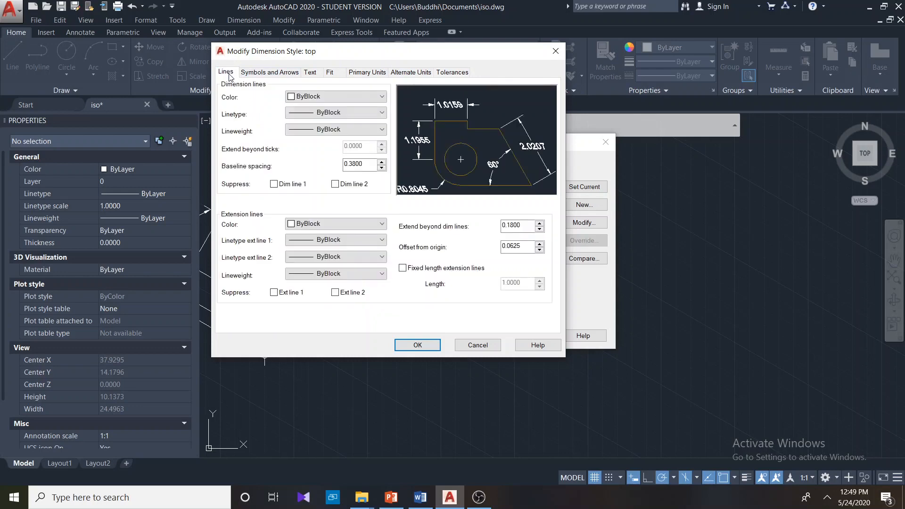
{"action": "left_click", "coordinate": [282, 73]}
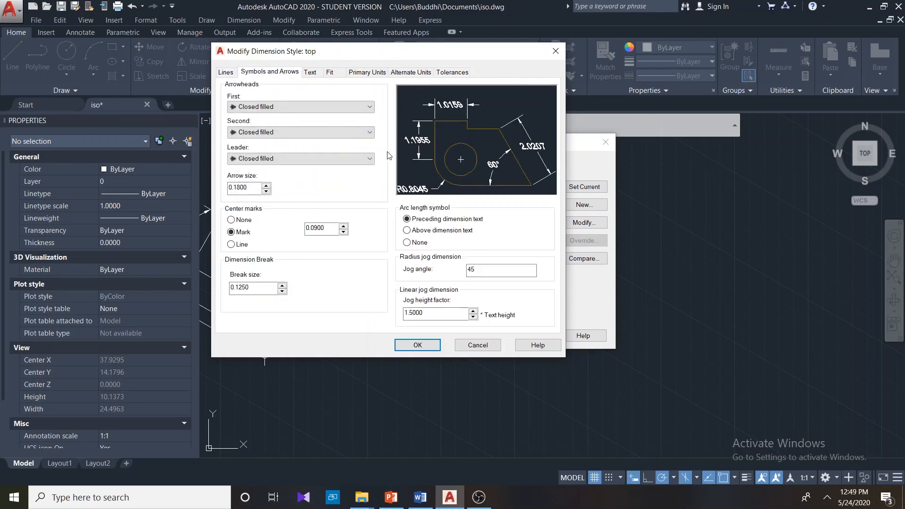
{"action": "left_click", "coordinate": [310, 72]}
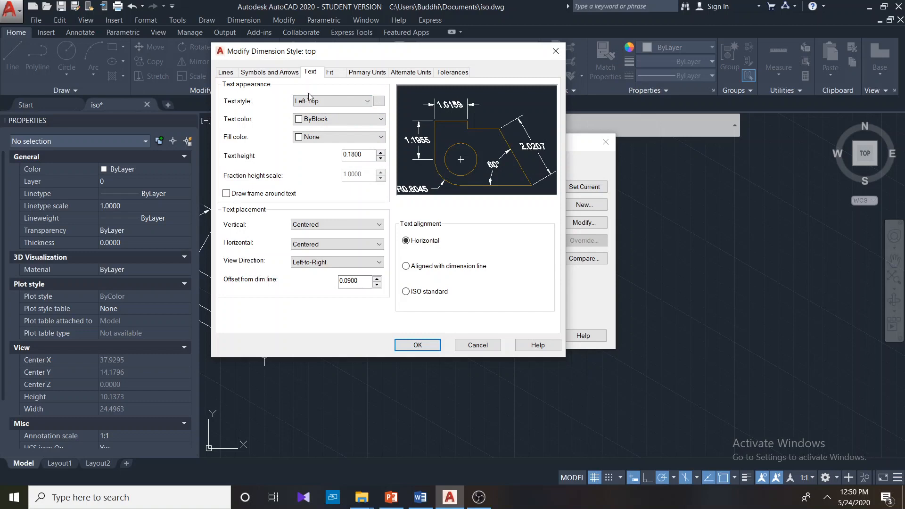
{"action": "left_click", "coordinate": [330, 72]}
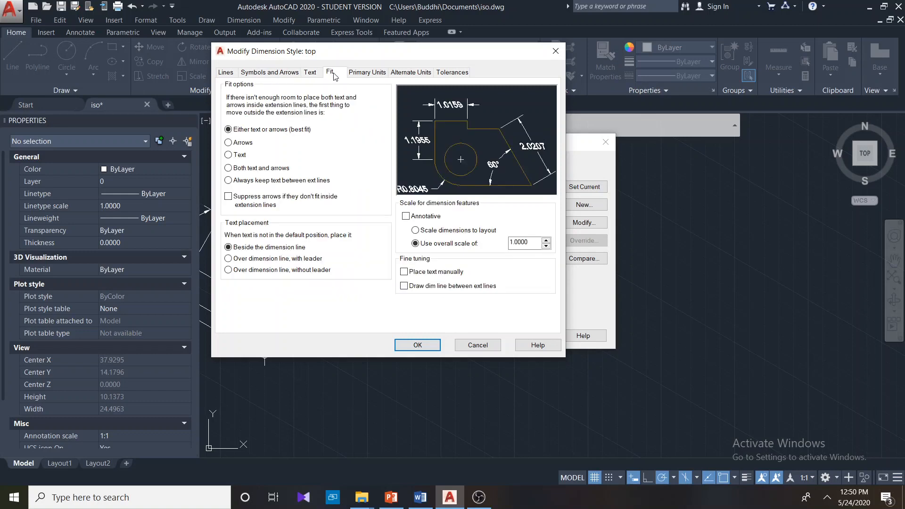
{"action": "left_click", "coordinate": [367, 73]}
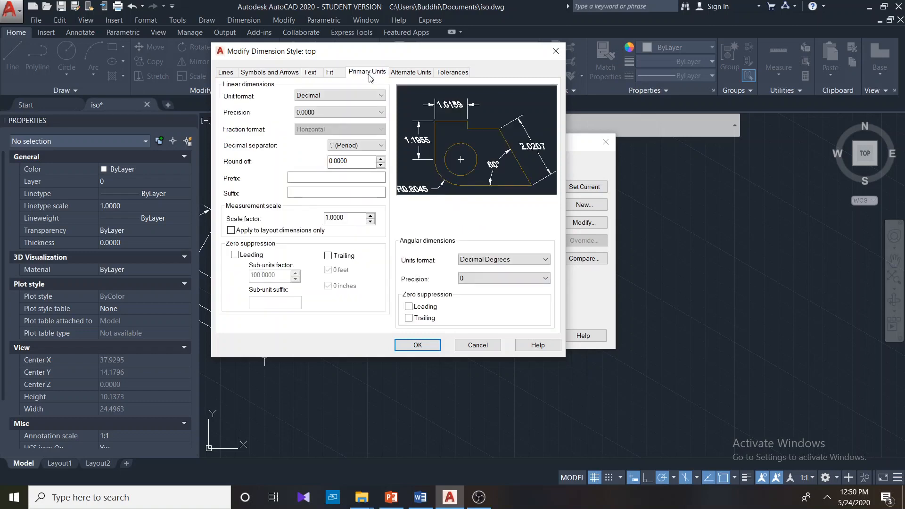
{"action": "left_click", "coordinate": [411, 73]}
{"action": "left_click", "coordinate": [452, 74]}
{"action": "left_click", "coordinate": [488, 346]}
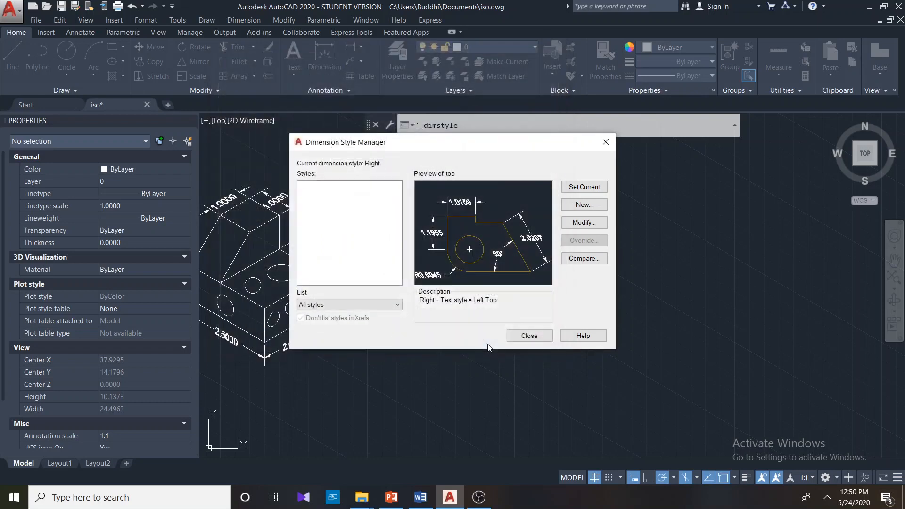
{"action": "left_click", "coordinate": [529, 340]}
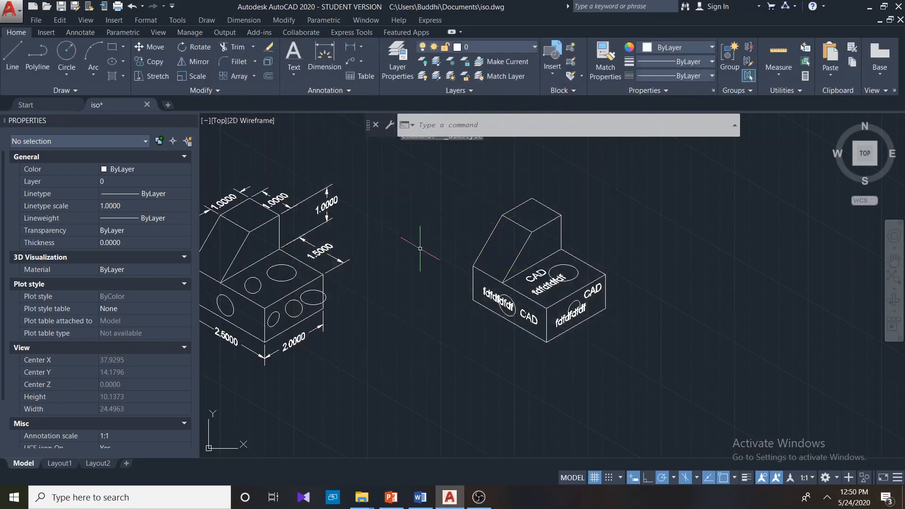
Review the oblique angle of the Left-Top text style and leave the text style settings without changes
{"action": "left_click", "coordinate": [307, 91]}
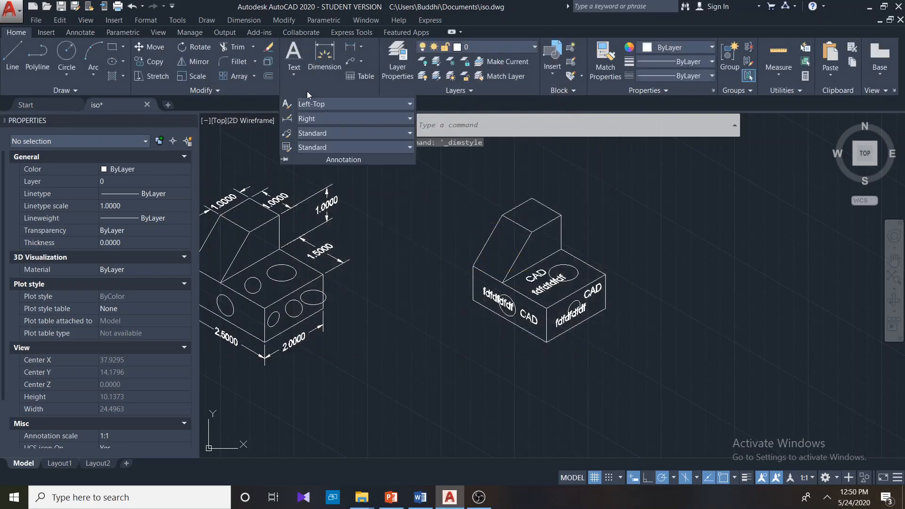
{"action": "left_click", "coordinate": [287, 104]}
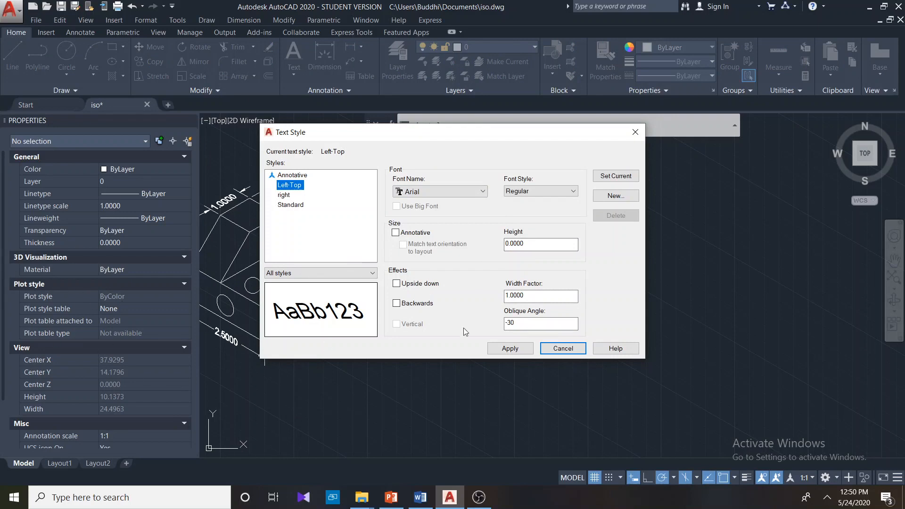
{"action": "left_click", "coordinate": [563, 348]}
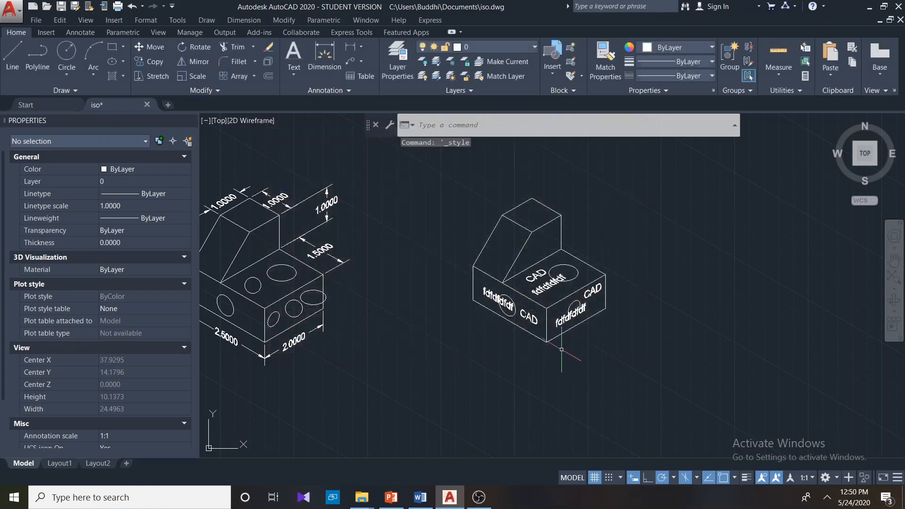
Add an aligned dimension in the Right style along the lower edge of the undimensioned block's right face, placed below the edge
{"action": "middle_click_drag", "start_coordinate": [608, 332], "coordinate": [498, 349]}
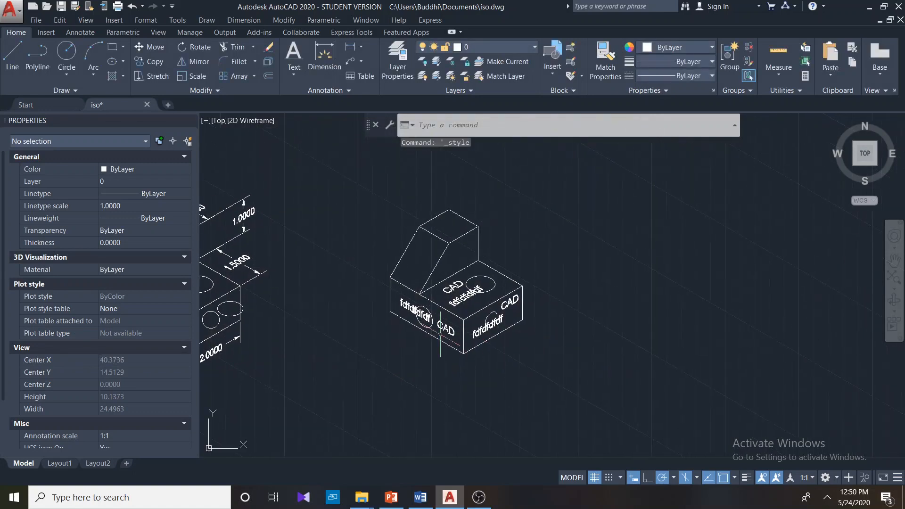
{"action": "scroll", "coordinate": [444, 333], "scroll_direction": "up", "scroll_amount": 2}
{"action": "left_click", "coordinate": [296, 91]}
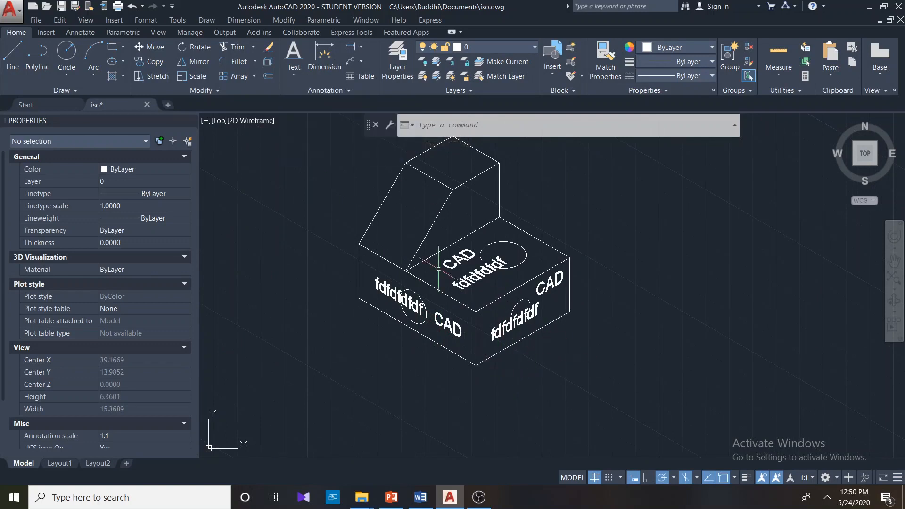
{"action": "left_click", "coordinate": [309, 93]}
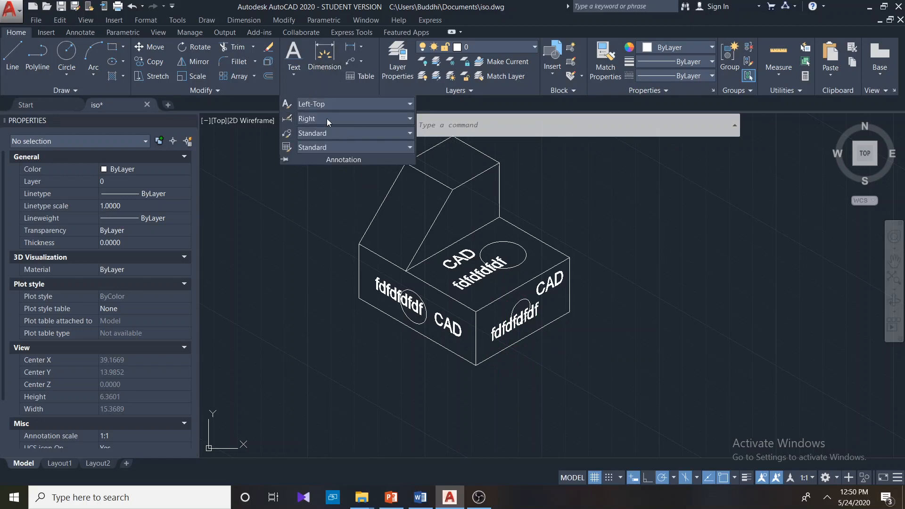
{"action": "left_click", "coordinate": [243, 20]}
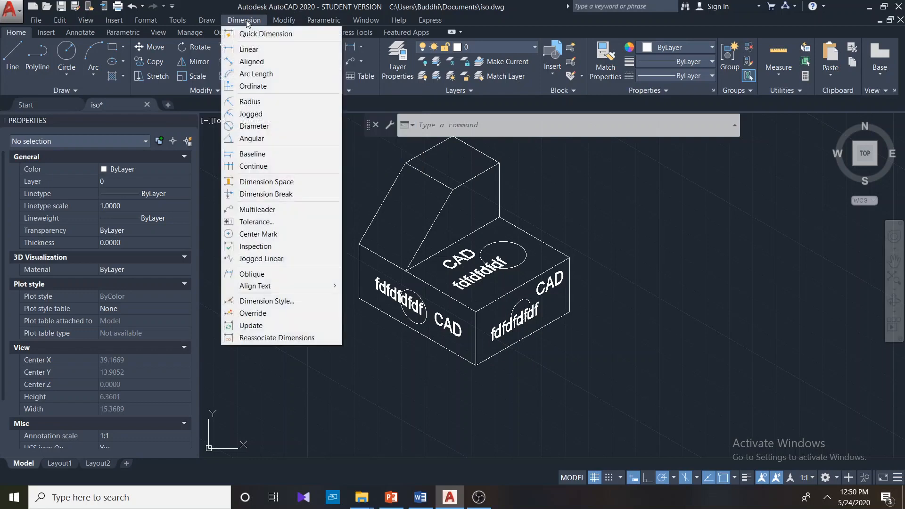
{"action": "left_click", "coordinate": [261, 62]}
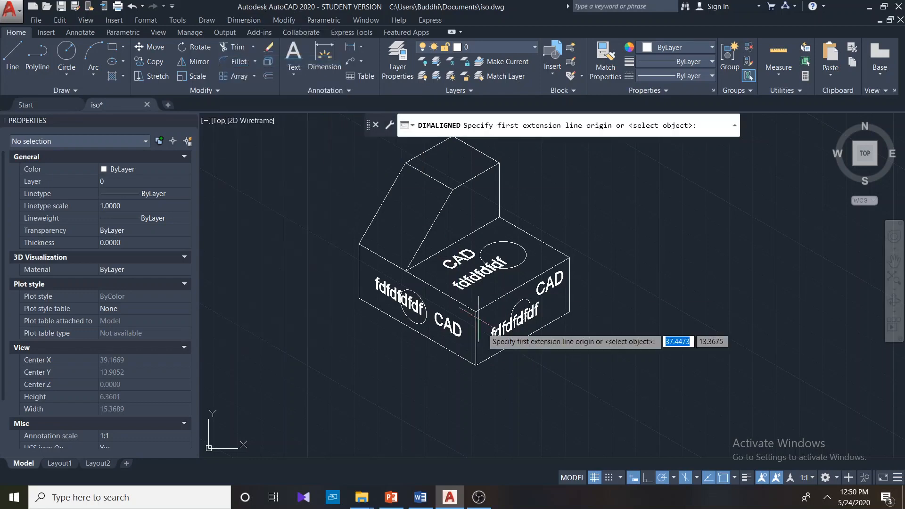
{"action": "left_click", "coordinate": [476, 366]}
{"action": "left_click", "coordinate": [570, 311]}
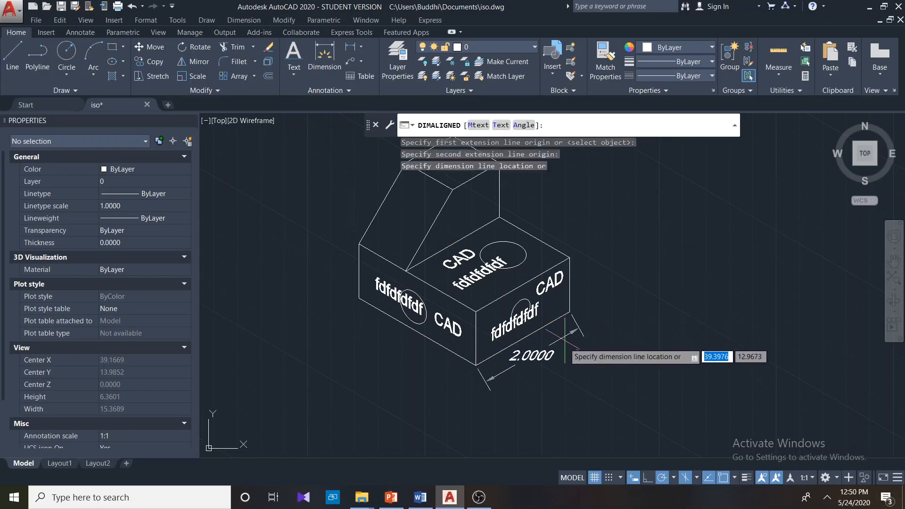
{"action": "left_click", "coordinate": [567, 339]}
{"action": "scroll", "coordinate": [665, 360], "scroll_direction": "down", "scroll_amount": 4}
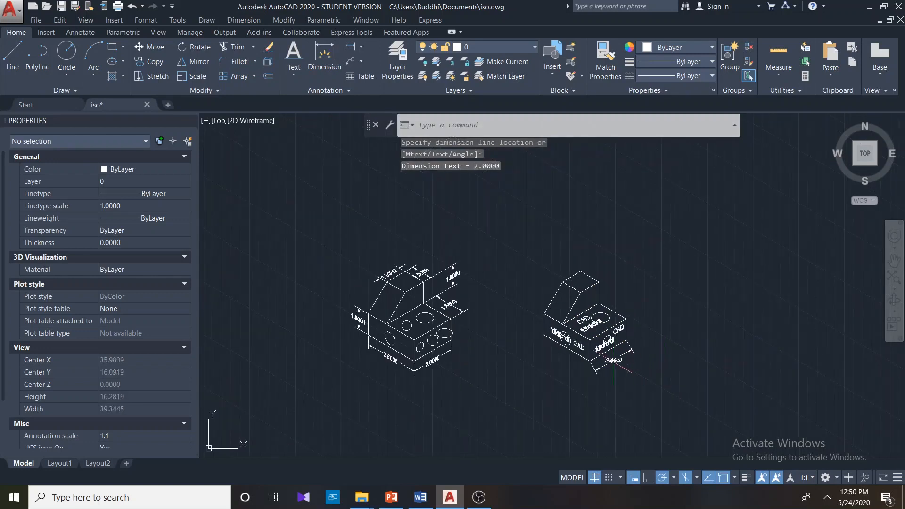
{"action": "scroll", "coordinate": [615, 363], "scroll_direction": "up", "scroll_amount": 2}
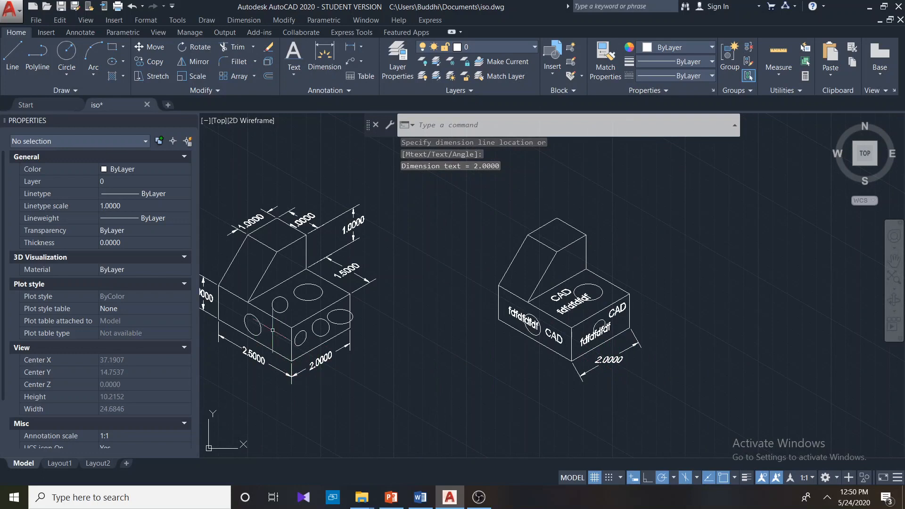
{"action": "scroll", "coordinate": [634, 351], "scroll_direction": "up", "scroll_amount": 3}
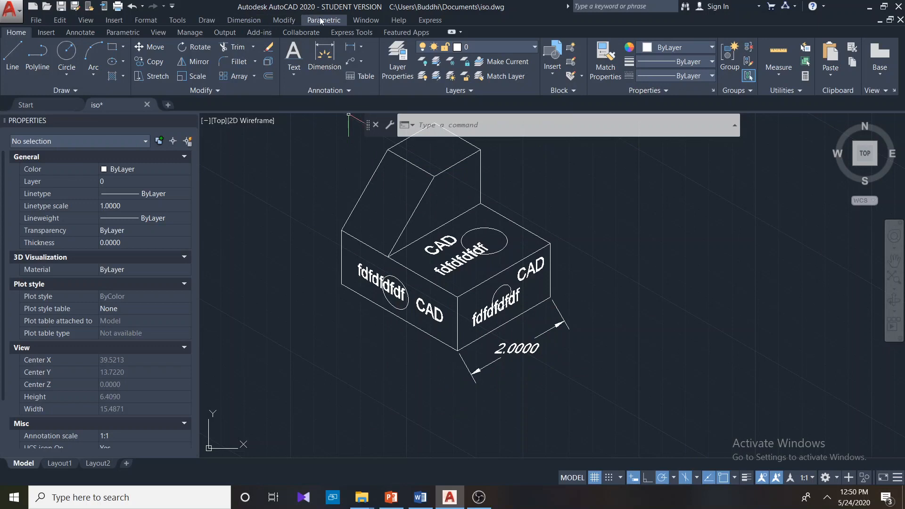
Apply an obliquing angle of -30 to the aligned dimension below the block's right face
{"action": "left_click", "coordinate": [250, 22]}
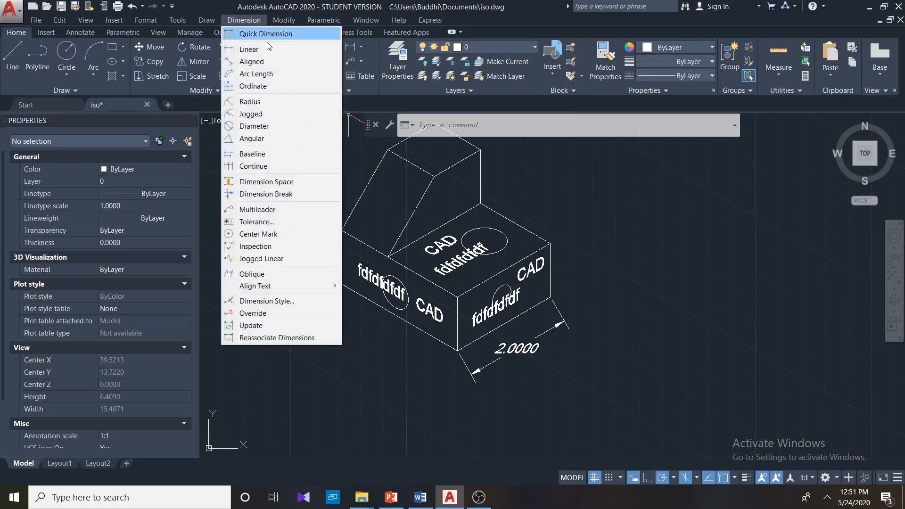
{"action": "left_click", "coordinate": [285, 277]}
{"action": "left_click", "coordinate": [490, 363]}
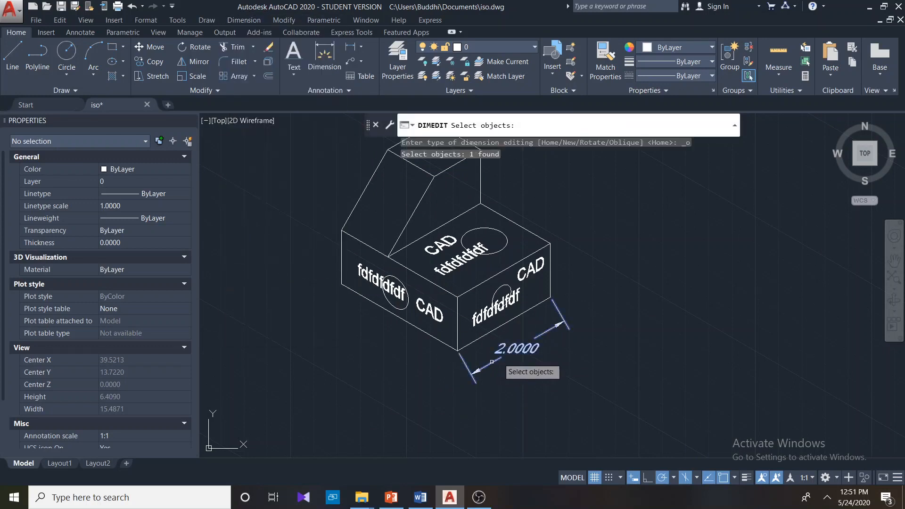
{"action": "key", "text": "Return"}
{"action": "type", "text": "-30"}
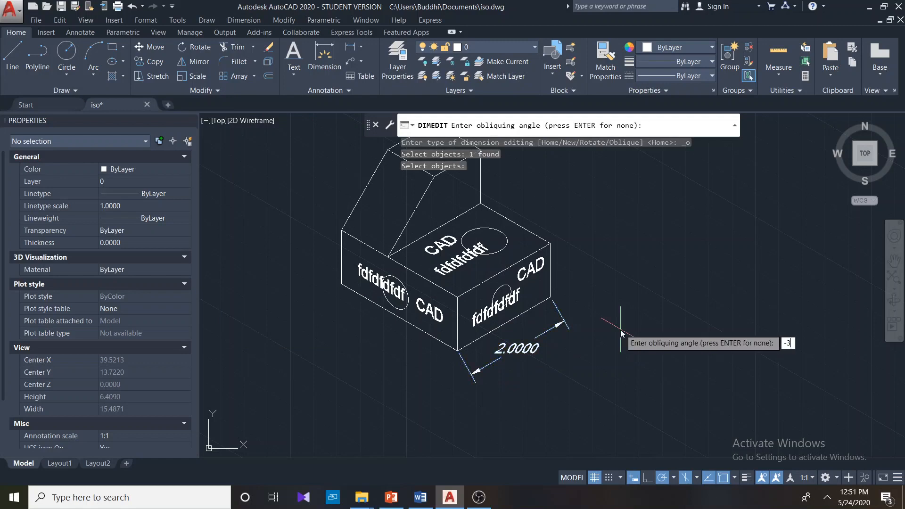
{"action": "key", "text": "Return"}
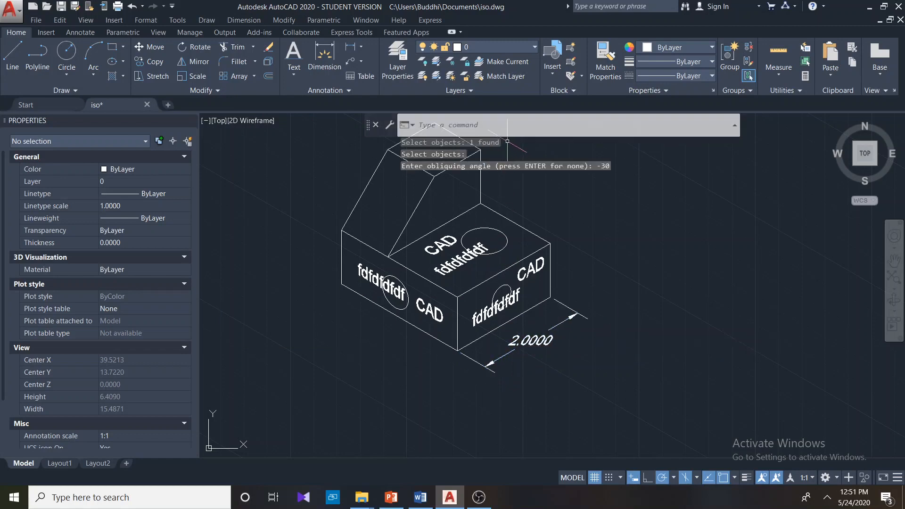
Set the obliquing angle of the dimension below the right face to 90 so its extension lines run vertically
{"action": "right_click", "coordinate": [570, 192]}
{"action": "left_click", "coordinate": [589, 199]}
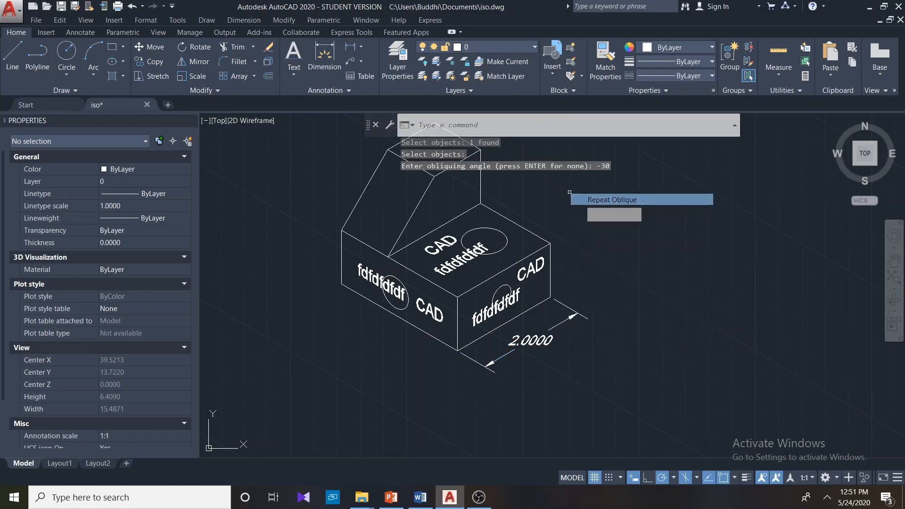
{"action": "left_click", "coordinate": [500, 357]}
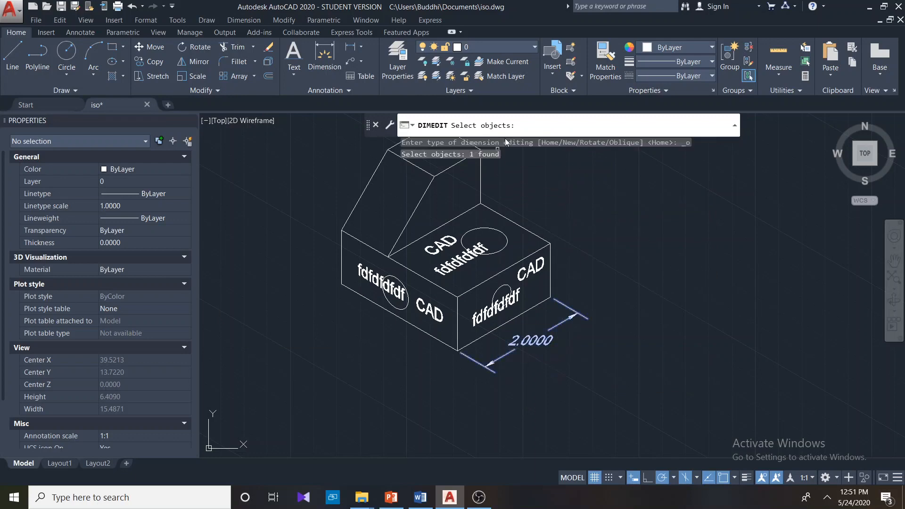
{"action": "key", "text": "Return"}
{"action": "type", "text": "90"}
{"action": "key", "text": "Return"}
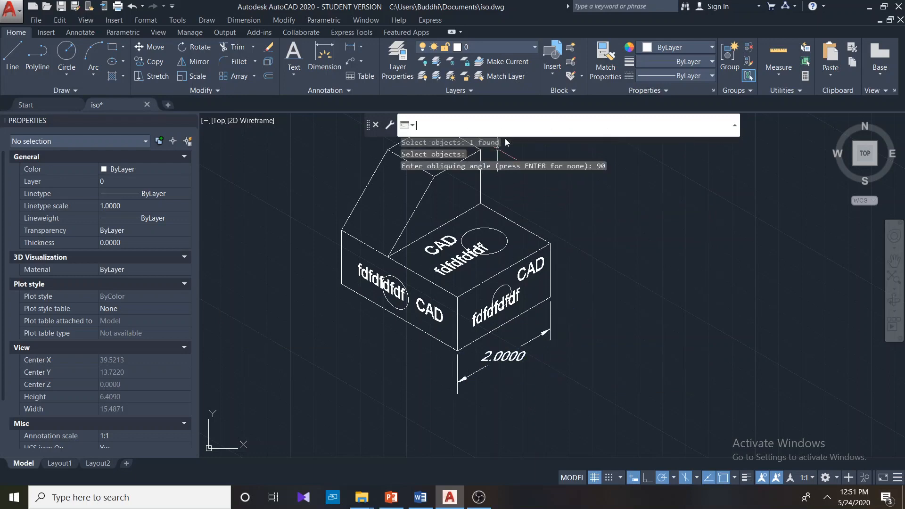
Set the text rotation of the dimension below the right face to 30 and deselect it
{"action": "left_click", "coordinate": [492, 359]}
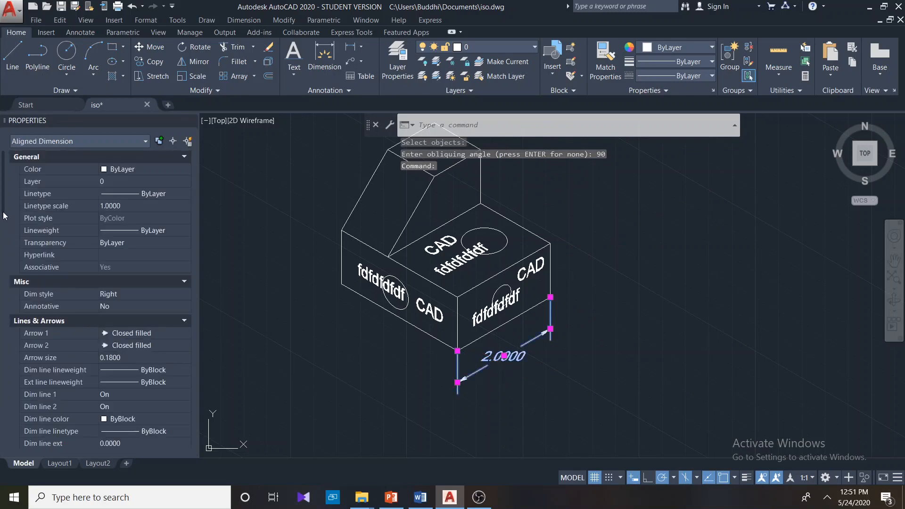
{"action": "scroll", "coordinate": [4, 255], "scroll_direction": "down", "scroll_amount": 8}
{"action": "scroll", "coordinate": [1, 289], "scroll_direction": "down", "scroll_amount": 5}
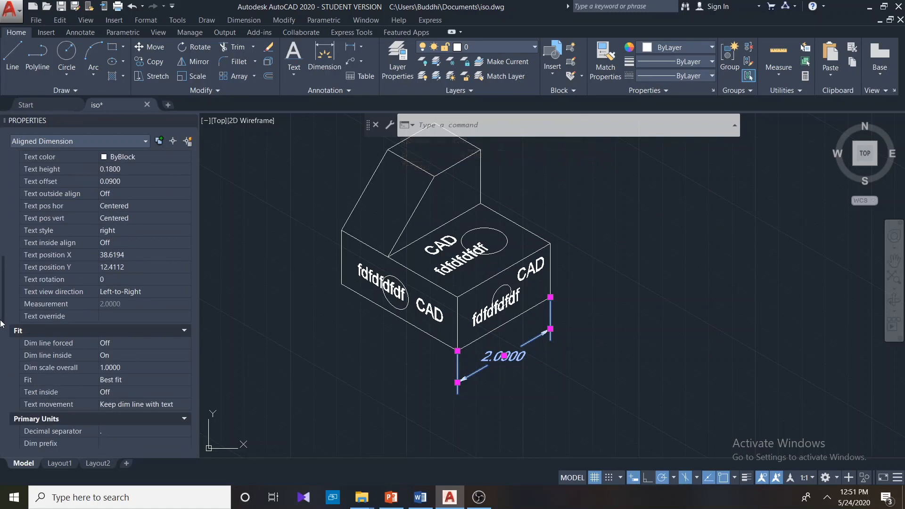
{"action": "left_click", "coordinate": [112, 281]}
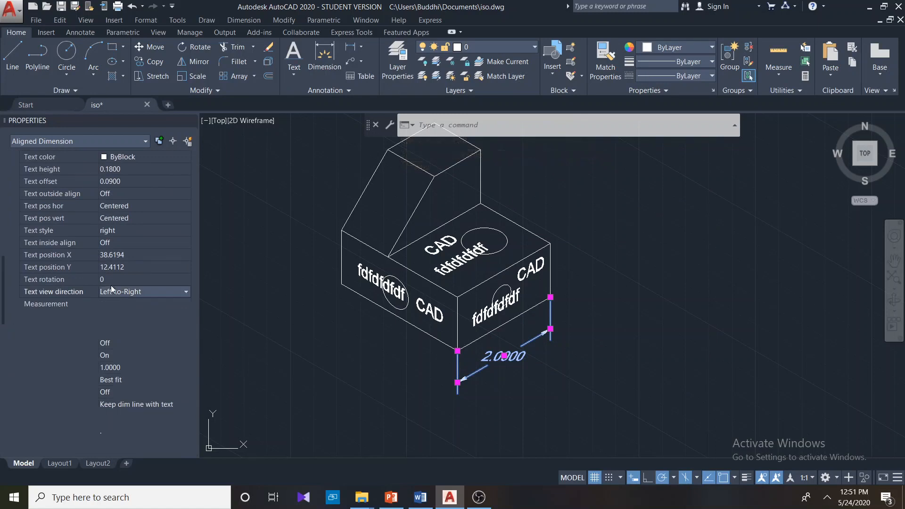
{"action": "type", "text": "30"}
{"action": "key", "text": "Return"}
{"action": "key", "text": "Escape"}
{"action": "key", "text": "Escape"}
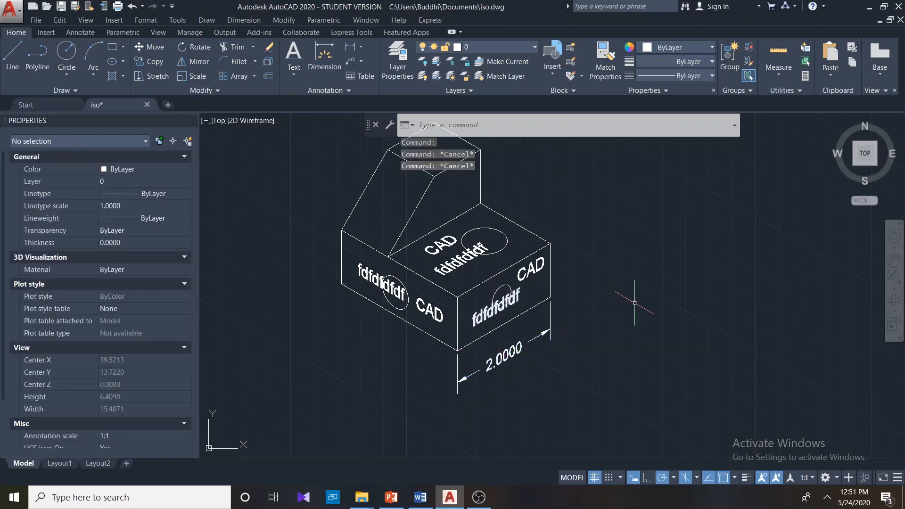
Check which dimension style is current and close the dimension style settings without changes
{"action": "scroll", "coordinate": [676, 307], "scroll_direction": "down", "scroll_amount": 2}
{"action": "middle_click_drag", "start_coordinate": [647, 302], "coordinate": [602, 320]}
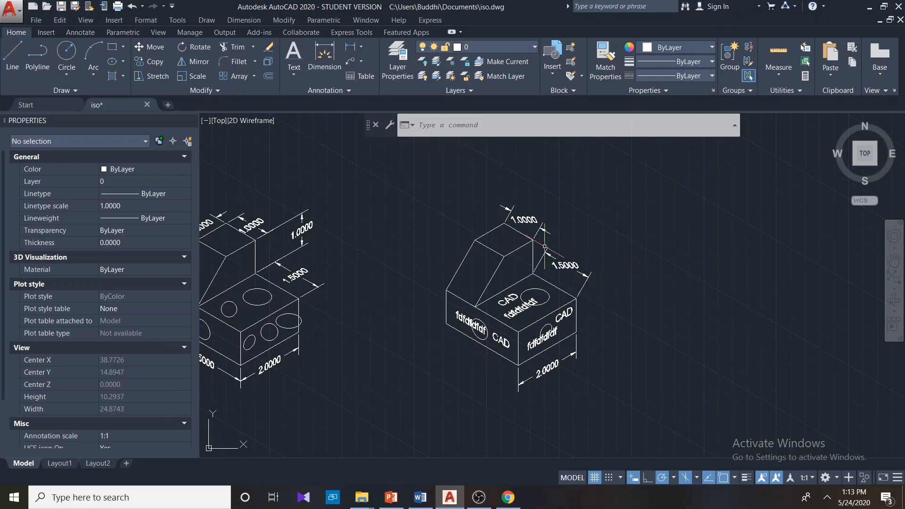
{"action": "left_click", "coordinate": [317, 90]}
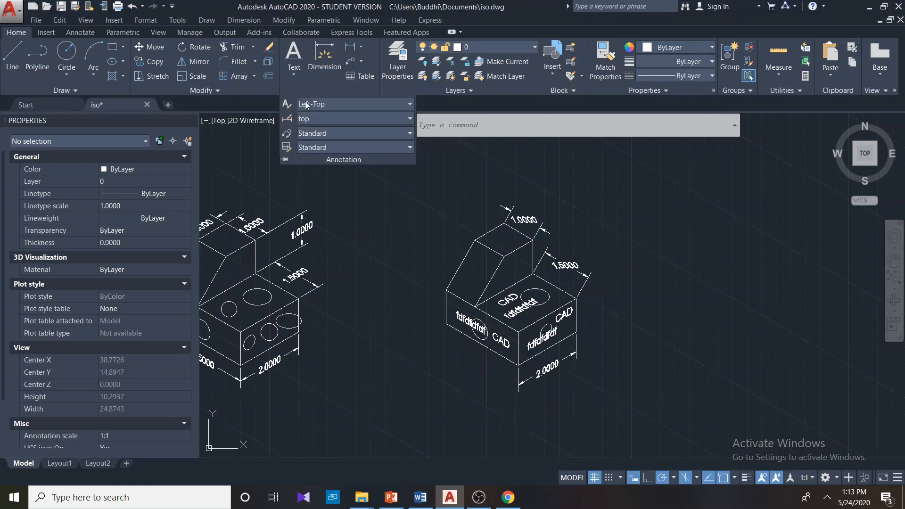
{"action": "left_click", "coordinate": [287, 119]}
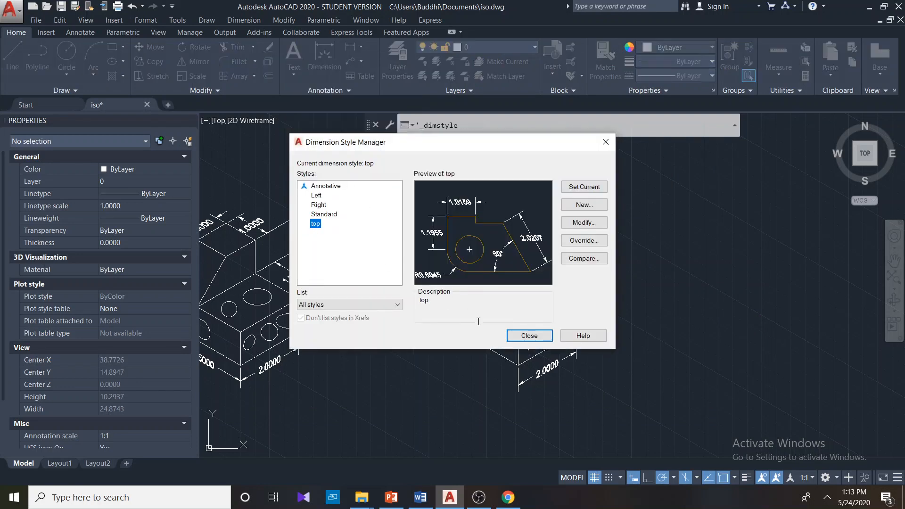
{"action": "left_click", "coordinate": [528, 338]}
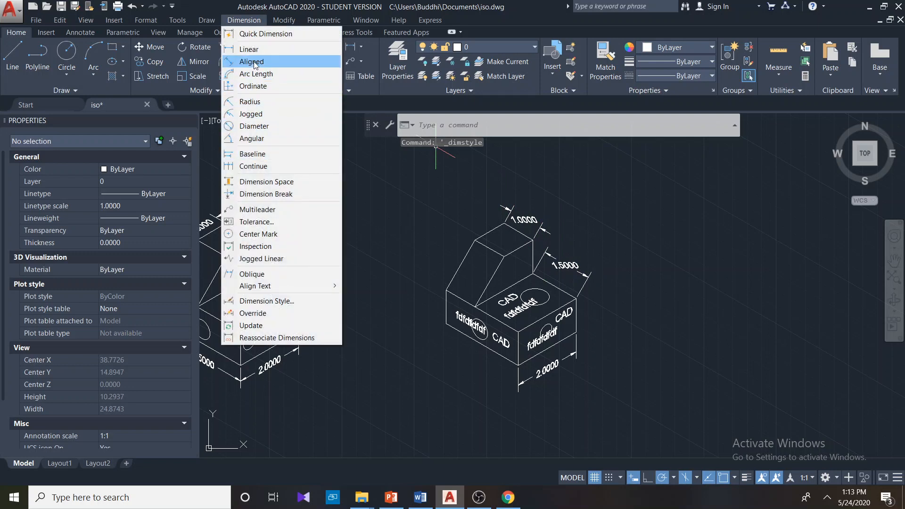
{"action": "left_click", "coordinate": [656, 233]}
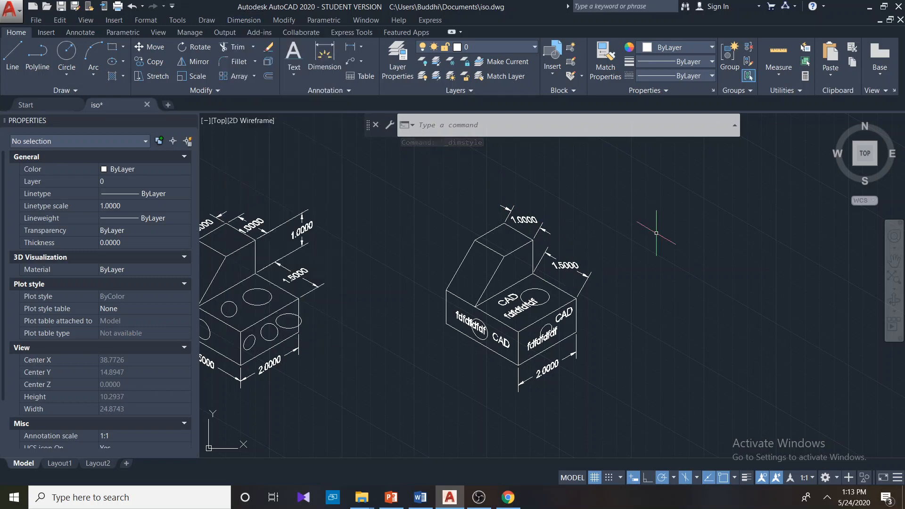
Apply an obliquing angle of 30 to both top-style dimensions, one at the raised top and one at the lower top face
{"action": "left_click", "coordinate": [568, 267]}
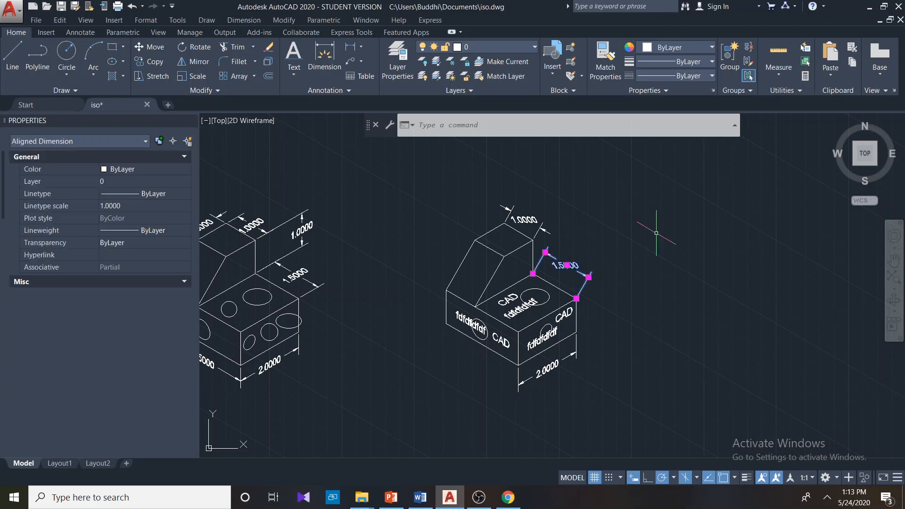
{"action": "left_click", "coordinate": [538, 232]}
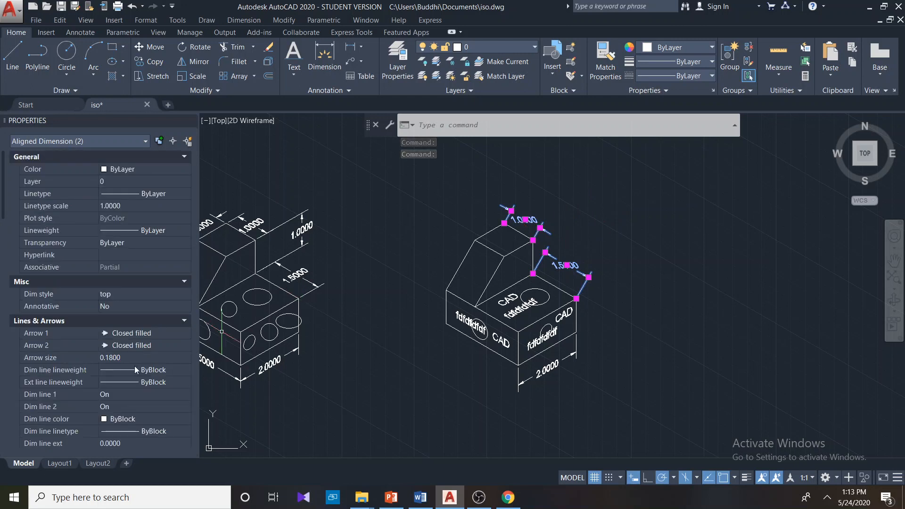
{"action": "left_click_drag", "start_coordinate": [5, 195], "coordinate": [3, 256]}
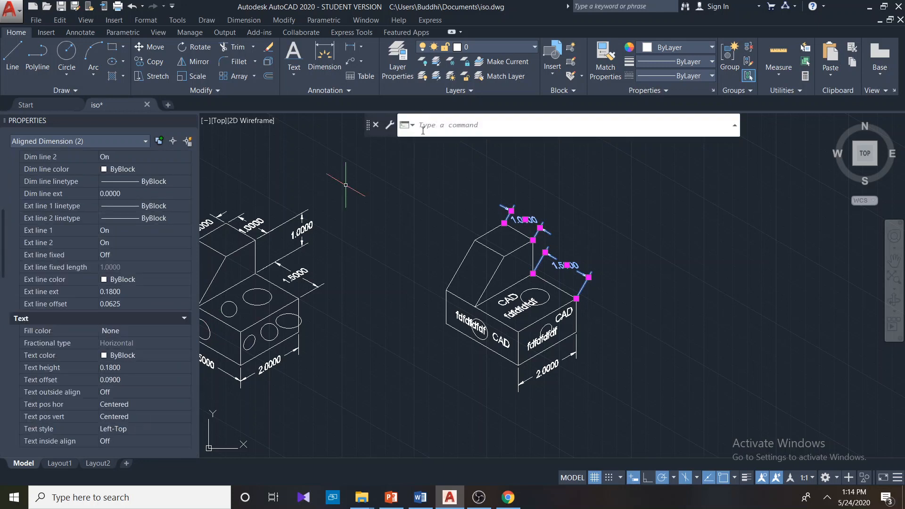
{"action": "left_click", "coordinate": [259, 22]}
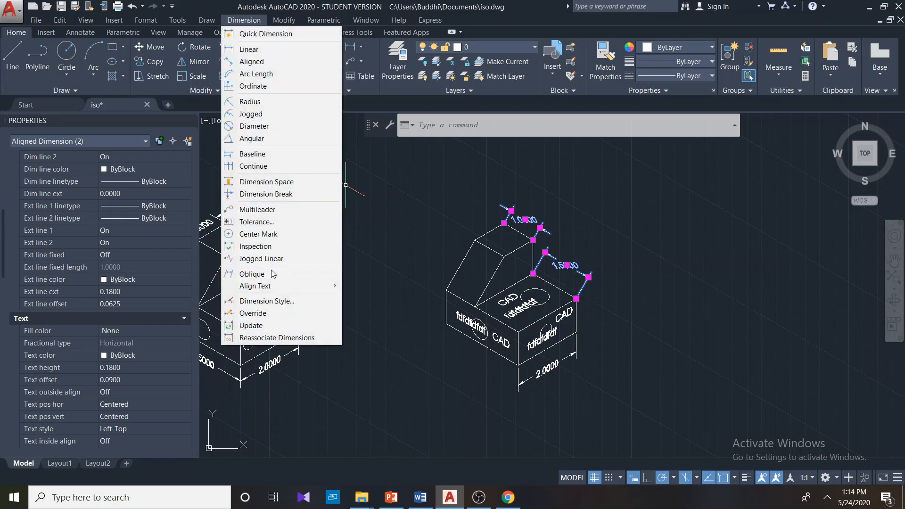
{"action": "left_click", "coordinate": [251, 274]}
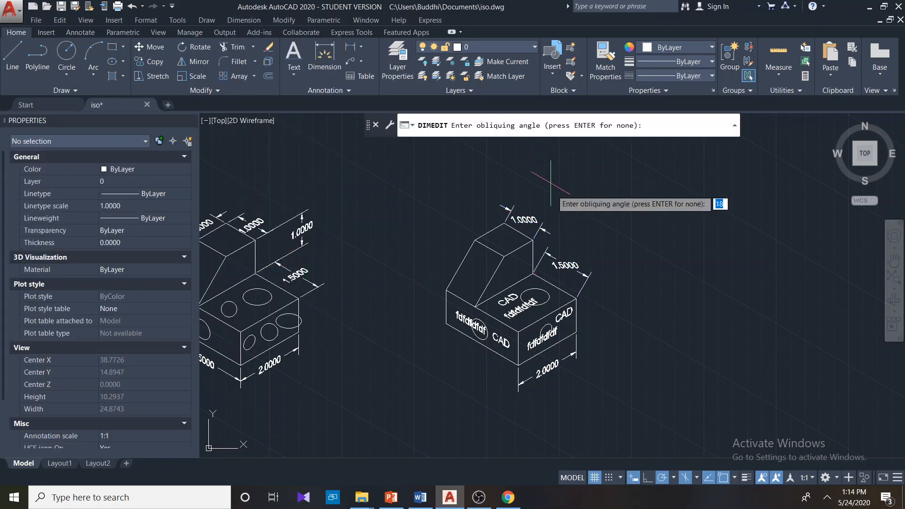
{"action": "type", "text": "30"}
{"action": "key", "text": "Return"}
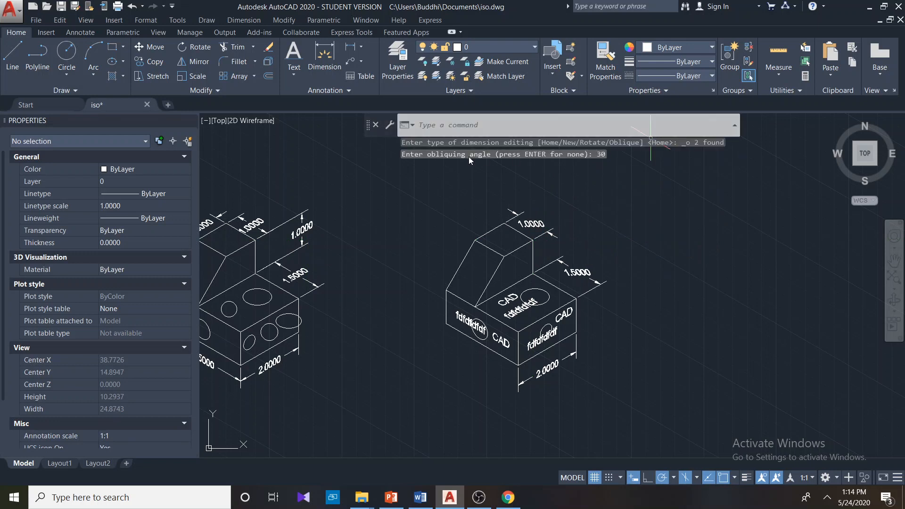
Set the text rotation of the two top-style dimensions to 30 and clear the selection
{"action": "left_click", "coordinate": [549, 231]}
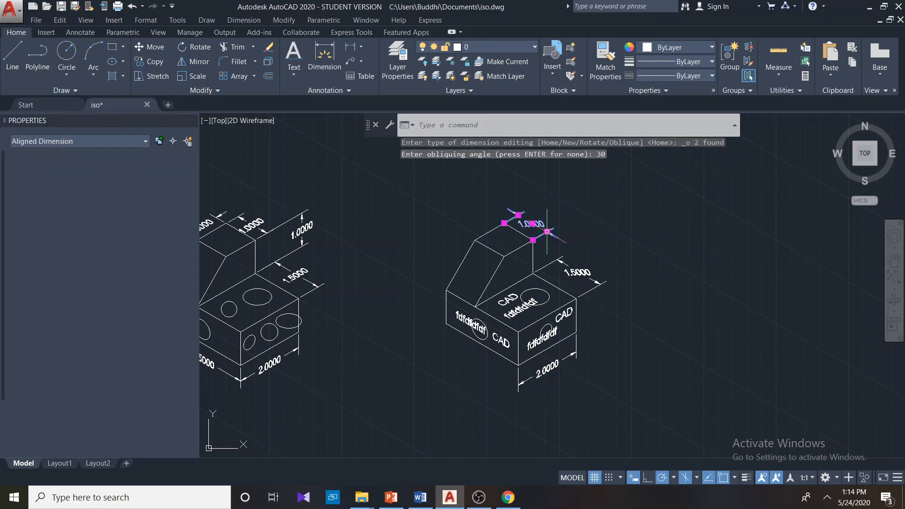
{"action": "left_click", "coordinate": [546, 265]}
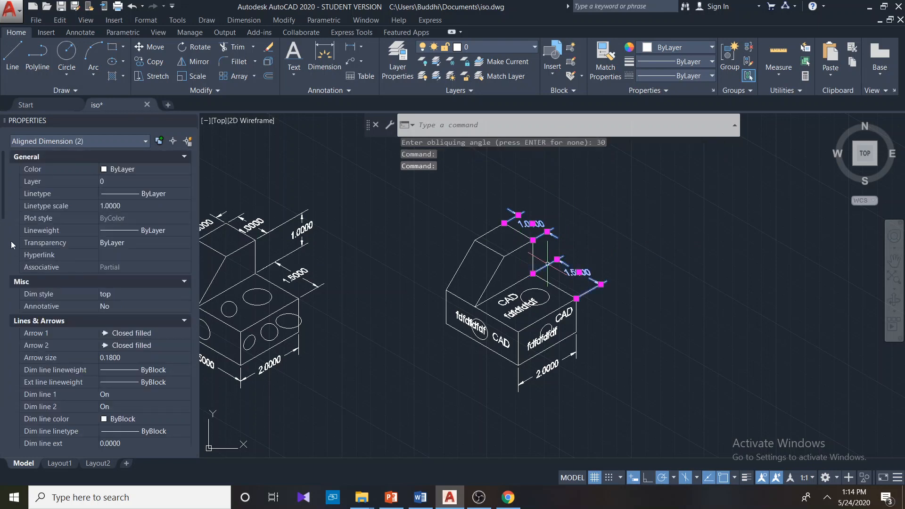
{"action": "left_click_drag", "start_coordinate": [6, 212], "coordinate": [4, 311]}
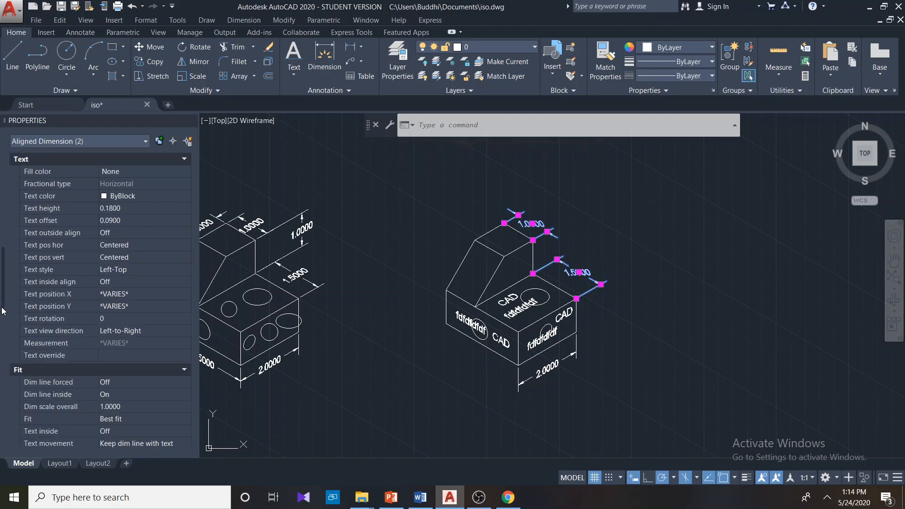
{"action": "left_click", "coordinate": [117, 322]}
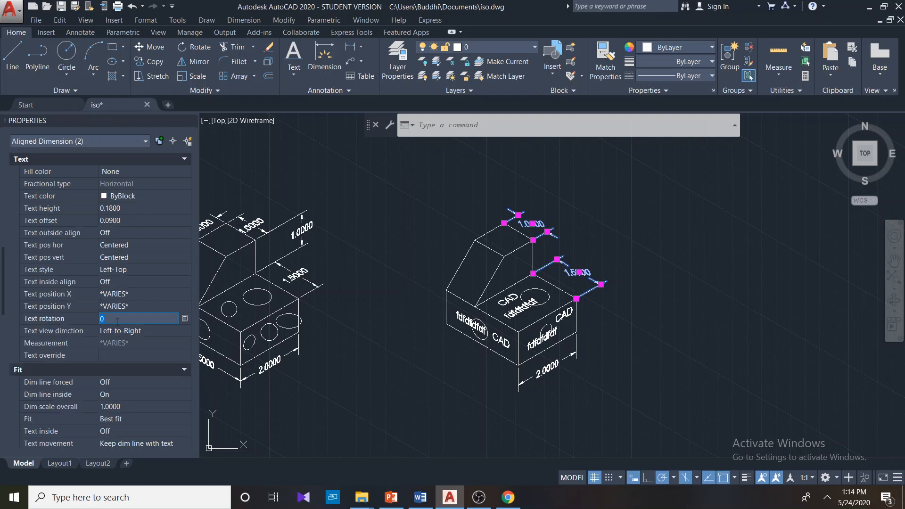
{"action": "type", "text": "30"}
{"action": "key", "text": "Return"}
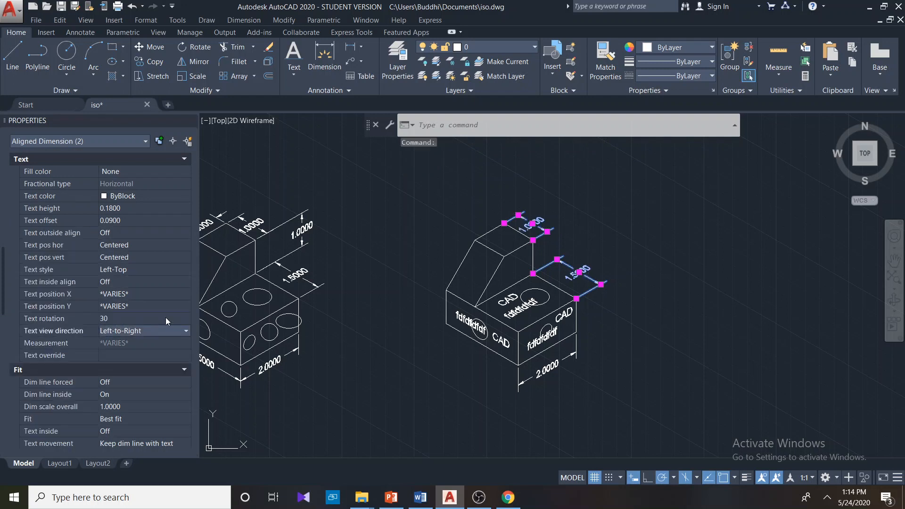
{"action": "key", "text": "Escape"}
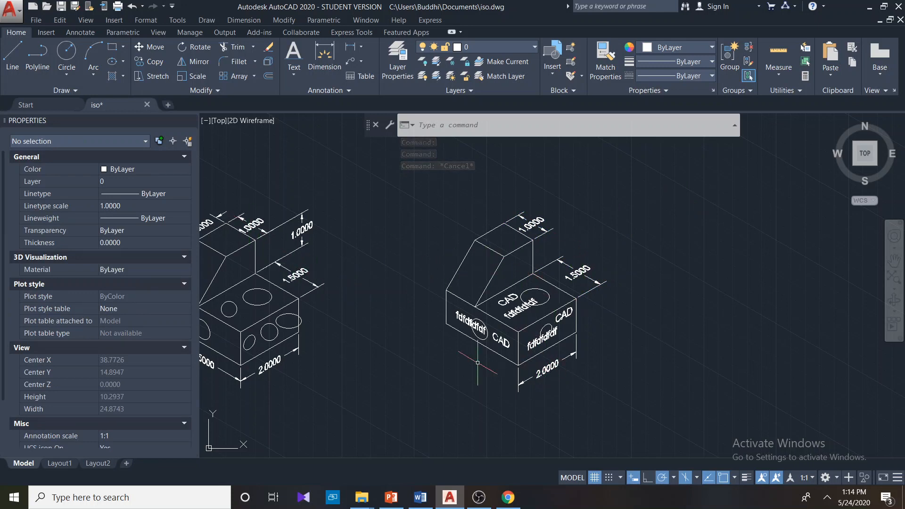
Make Left the current dimension style
{"action": "middle_click_drag", "start_coordinate": [450, 352], "coordinate": [478, 331]}
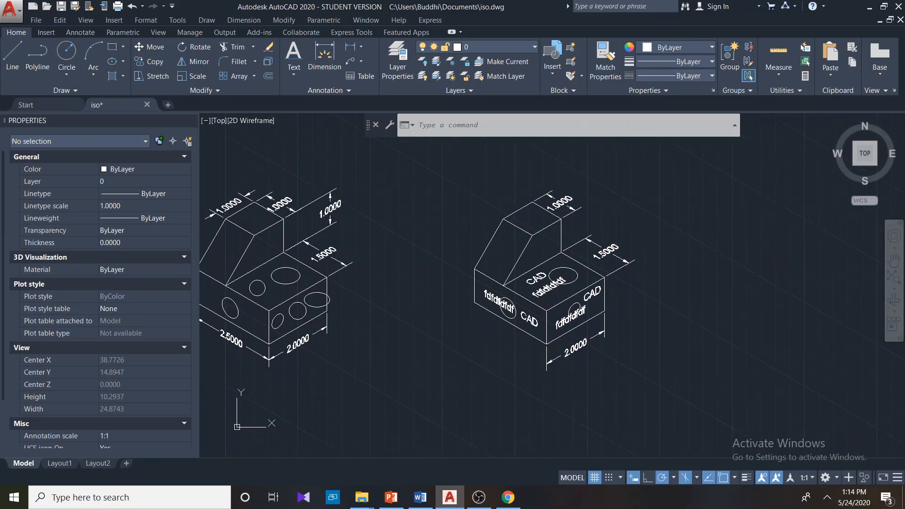
{"action": "left_click", "coordinate": [329, 89]}
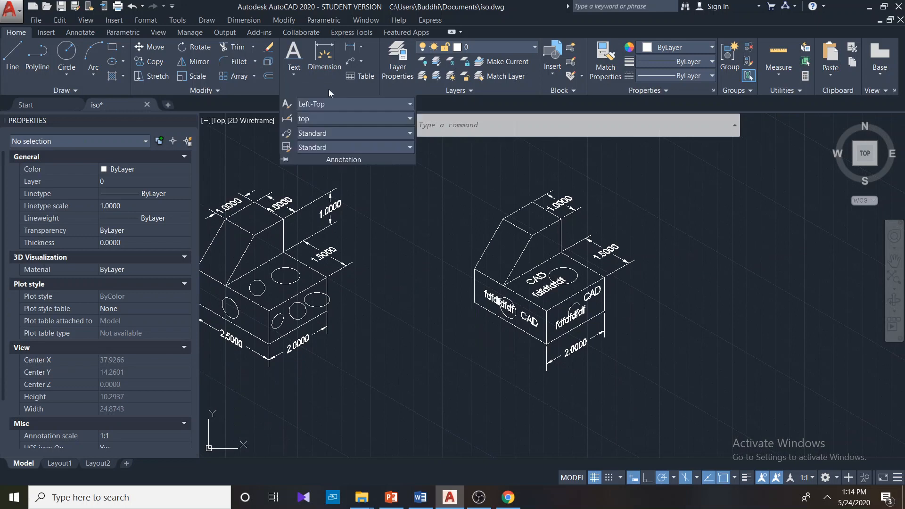
{"action": "left_click", "coordinate": [287, 119]}
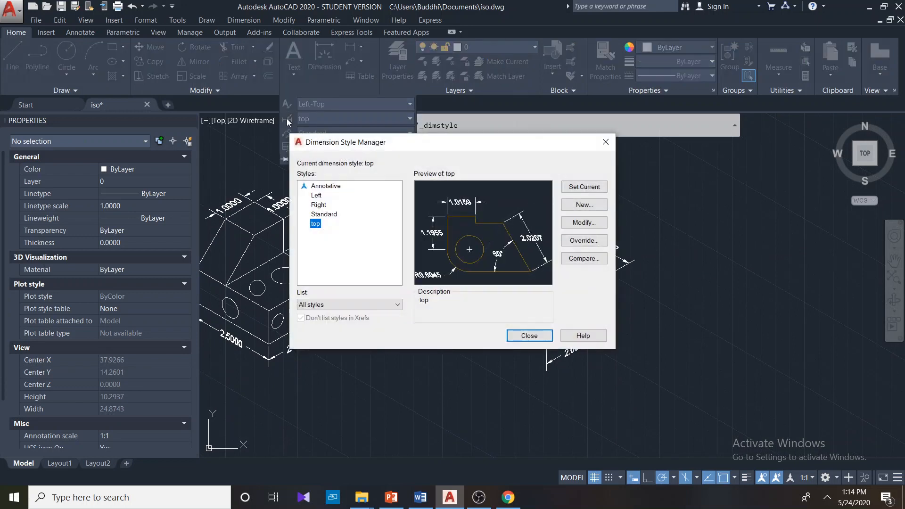
{"action": "left_click", "coordinate": [316, 196]}
{"action": "left_click", "coordinate": [584, 187]}
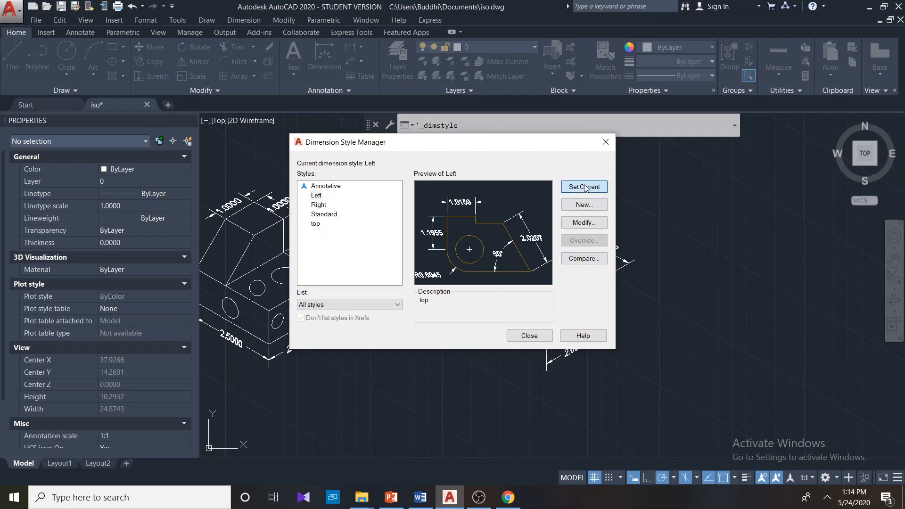
{"action": "left_click", "coordinate": [529, 335]}
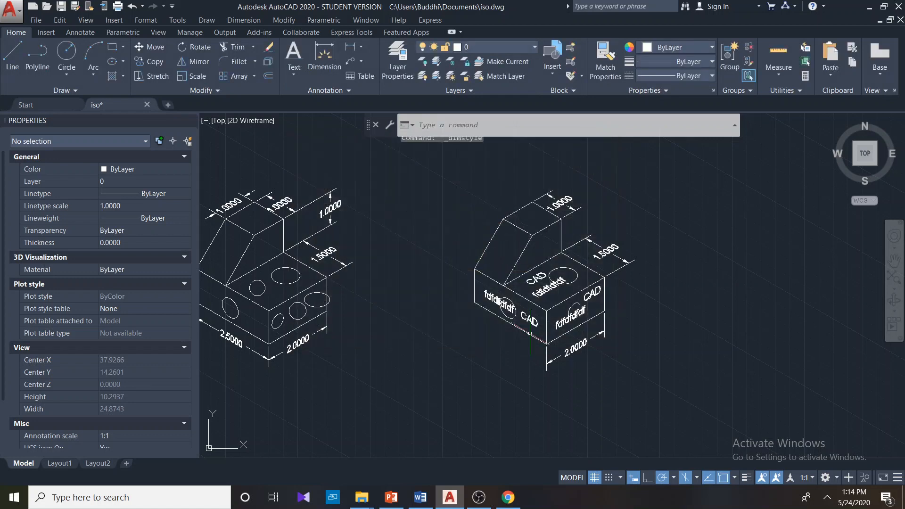
Add an aligned dimension along the bottom edge of the left face on the second block, placing it below the edge
{"action": "left_click", "coordinate": [294, 89]}
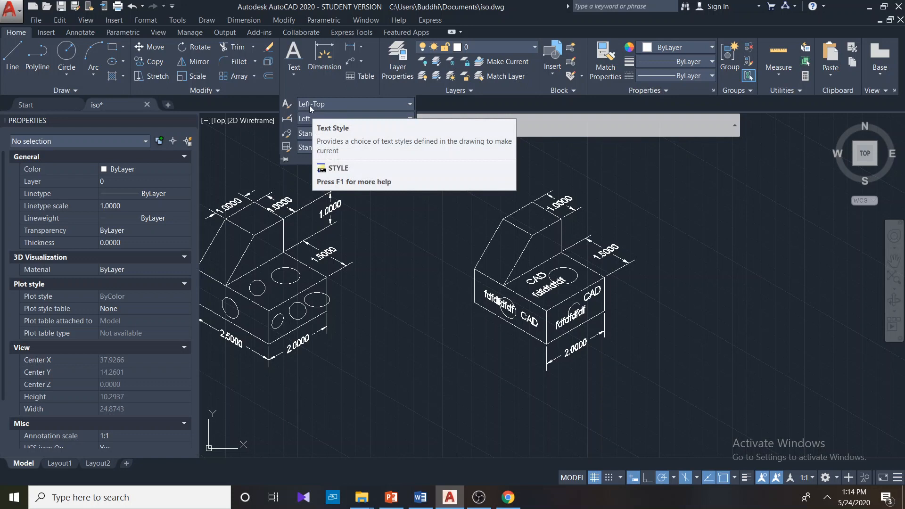
{"action": "left_click", "coordinate": [254, 22]}
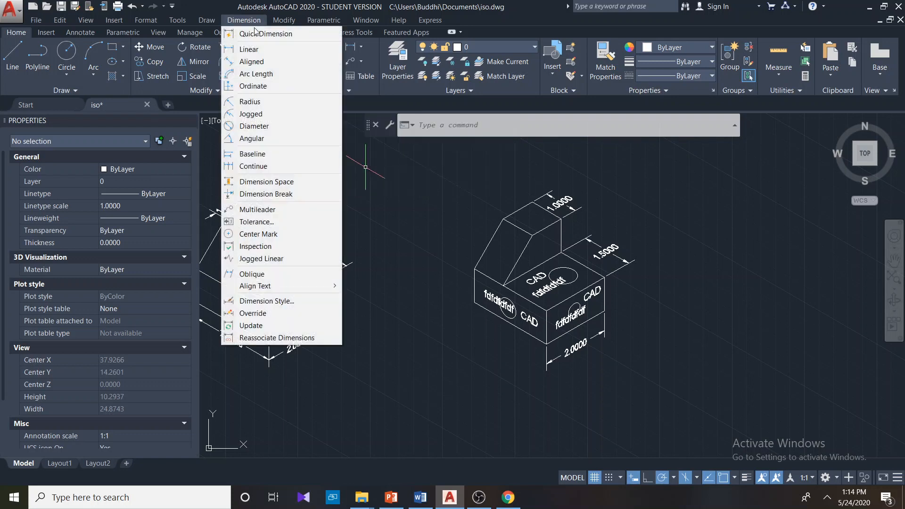
{"action": "left_click", "coordinate": [250, 61]}
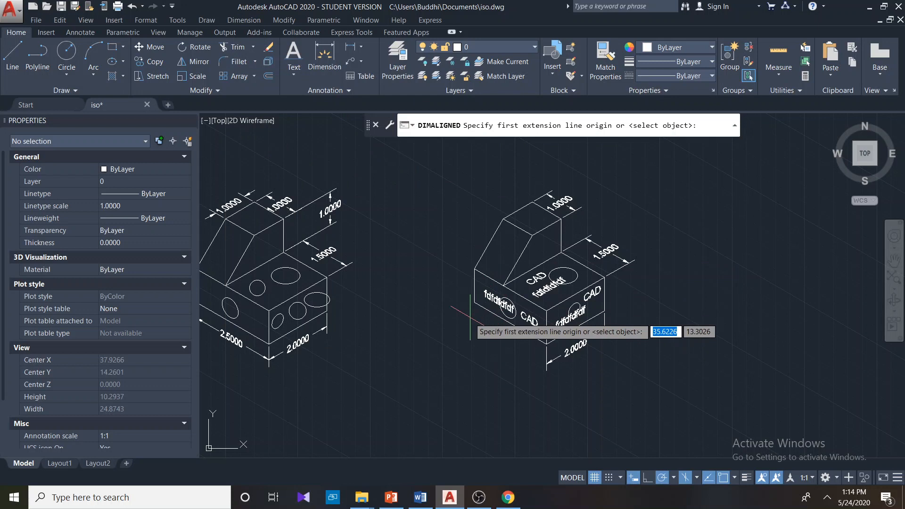
{"action": "left_click", "coordinate": [530, 335]}
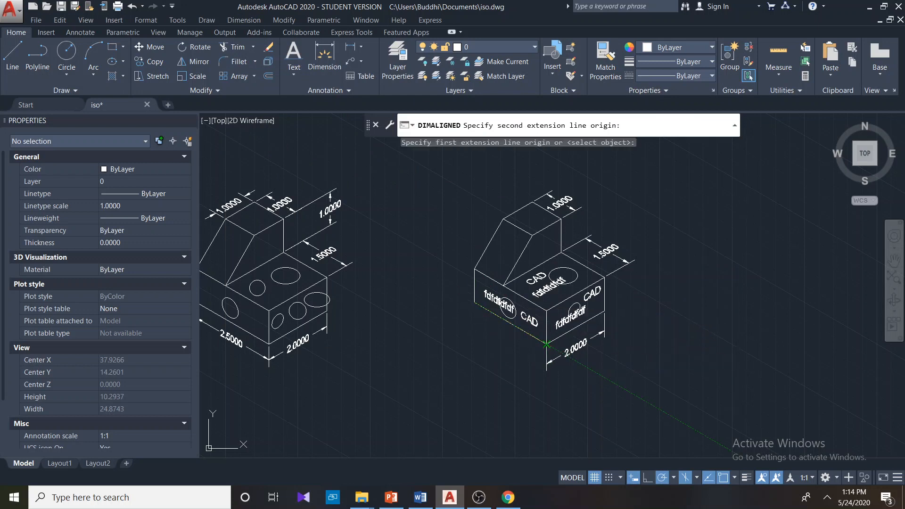
{"action": "left_click", "coordinate": [546, 345]}
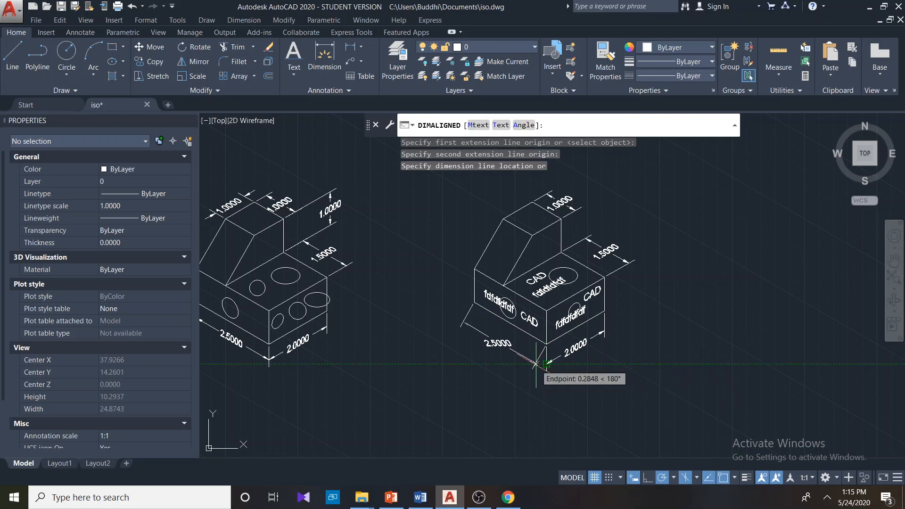
{"action": "left_click", "coordinate": [535, 364]}
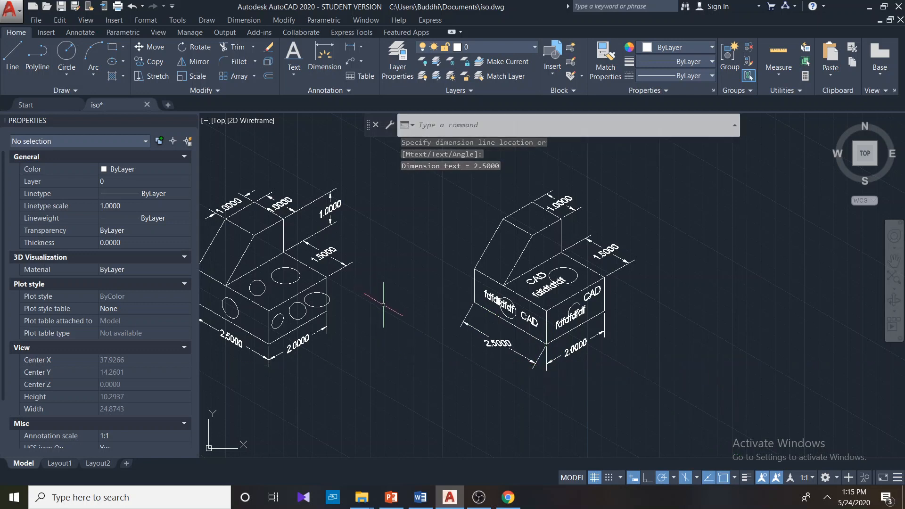
Try an obliquing angle of 30 on the aligned dimension below the second block's left face
{"action": "left_click", "coordinate": [244, 20]}
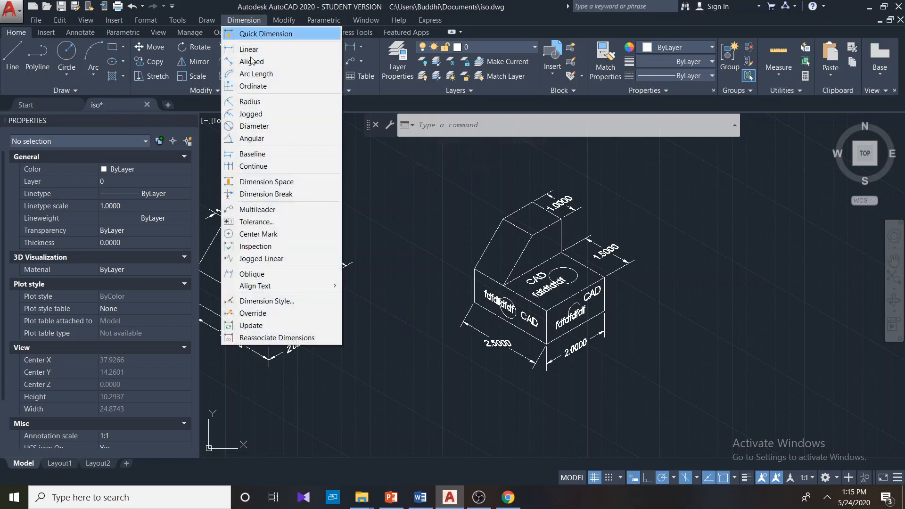
{"action": "left_click", "coordinate": [264, 274]}
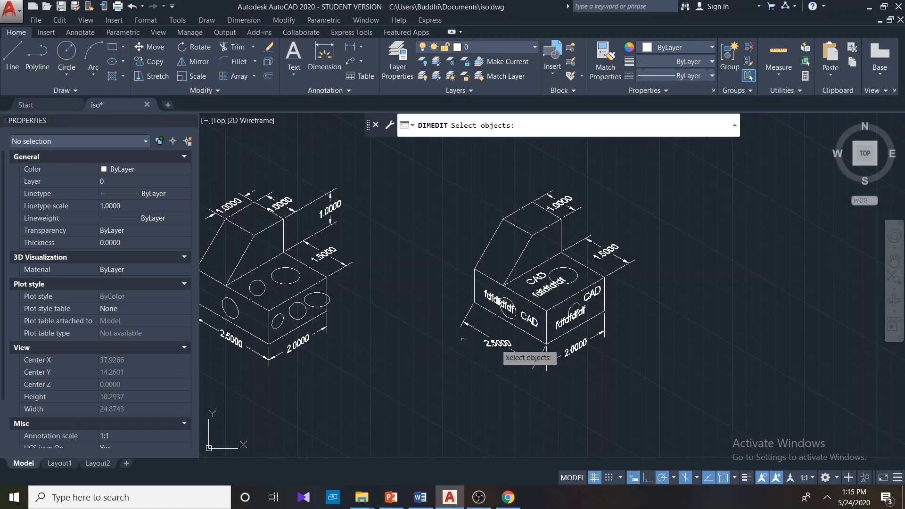
{"action": "left_click", "coordinate": [524, 357]}
{"action": "key", "text": "Return"}
{"action": "type", "text": "30"}
{"action": "key", "text": "Return"}
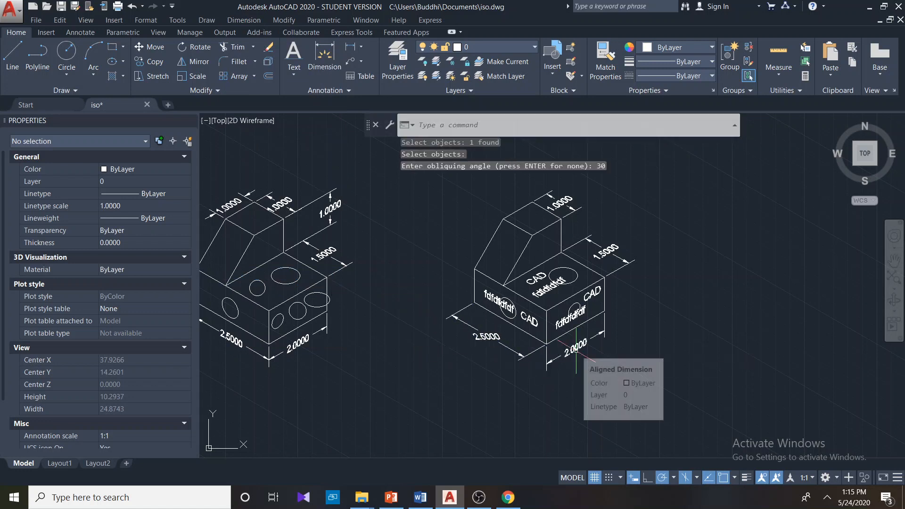
Apply an obliquing angle of 90 to the aligned dimension below the second block's left face
{"action": "mouse_move", "coordinate": [348, 340]}
{"action": "middle_mouse_down"}
{"action": "mouse_move", "coordinate": [424, 334]}
{"action": "mouse_move", "coordinate": [406, 334]}
{"action": "middle_mouse_up"}
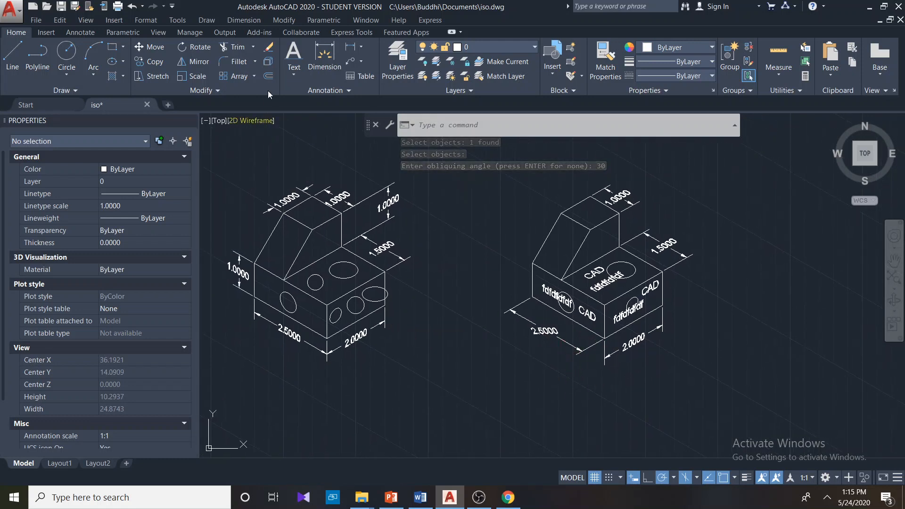
{"action": "left_click", "coordinate": [281, 21]}
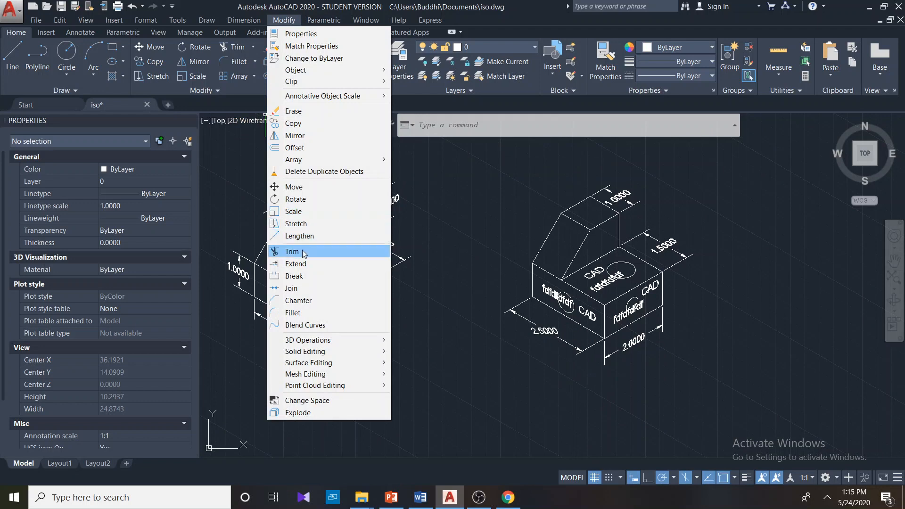
{"action": "mouse_move", "coordinate": [247, 21]}
{"action": "left_click", "coordinate": [252, 274]}
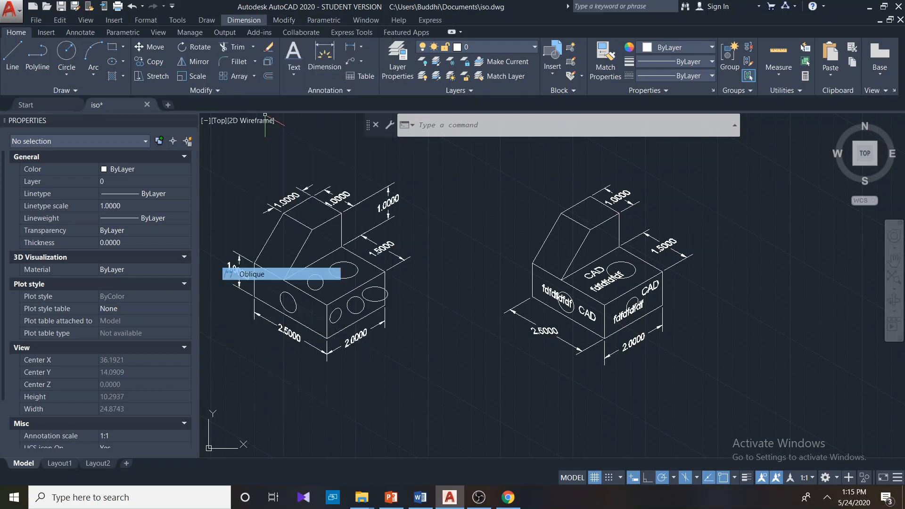
{"action": "left_click", "coordinate": [539, 334]}
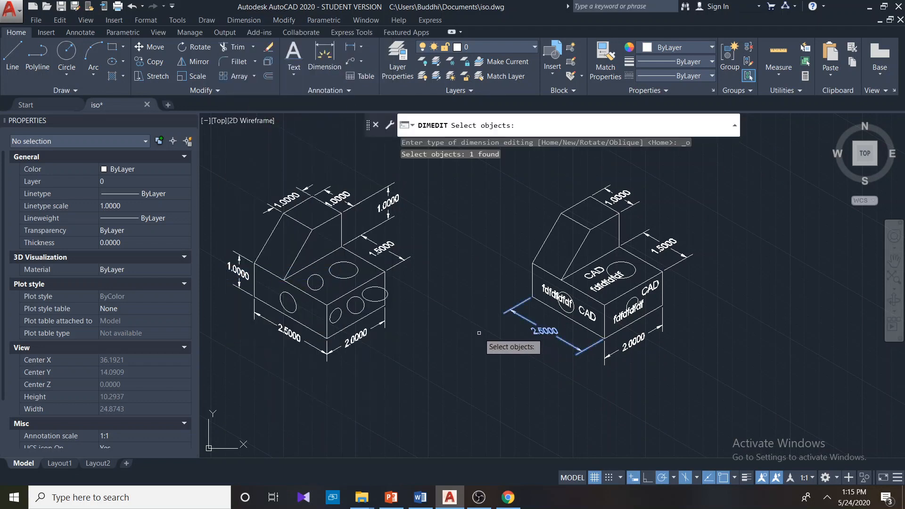
{"action": "key", "text": "Return"}
{"action": "type", "text": "90"}
{"action": "key", "text": "Return"}
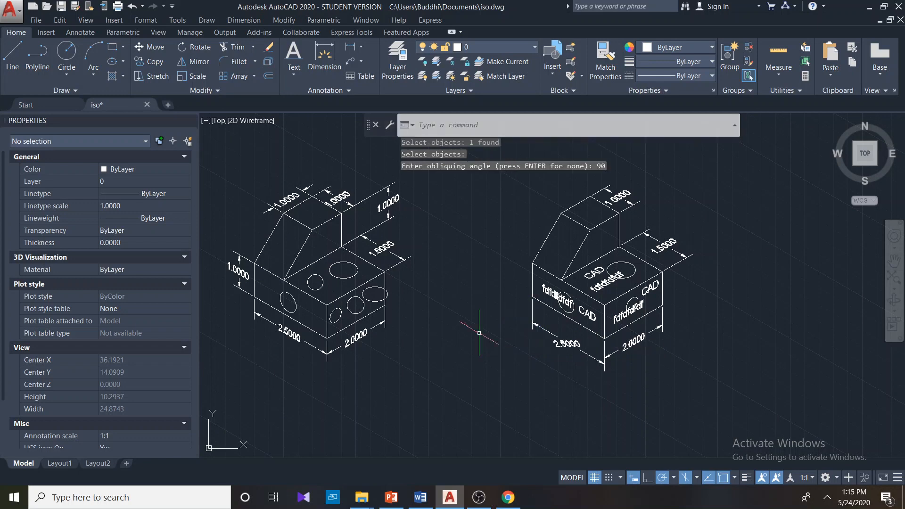
Set the text rotation of the left-face bottom dimension to -30 and clear the selection
{"action": "middle_click_drag", "start_coordinate": [635, 354], "coordinate": [578, 364]}
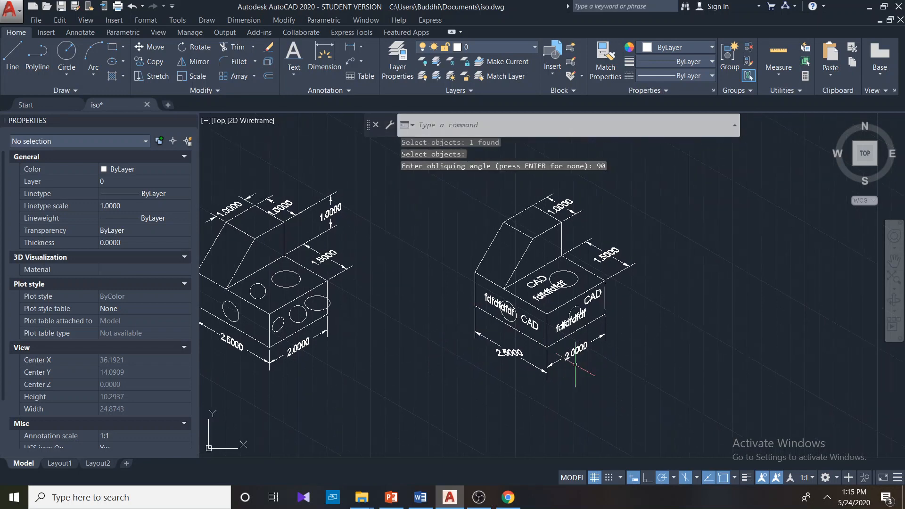
{"action": "left_click", "coordinate": [532, 362]}
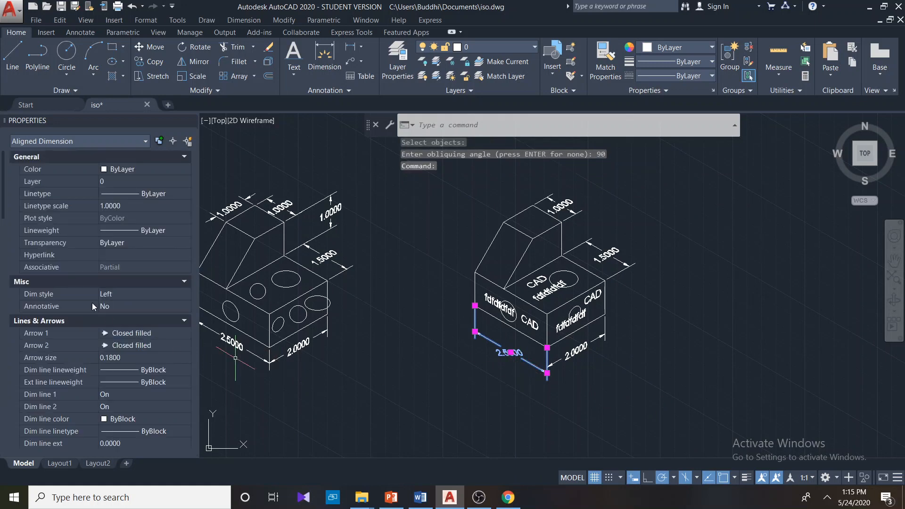
{"action": "left_click_drag", "start_coordinate": [2, 213], "coordinate": [3, 288]}
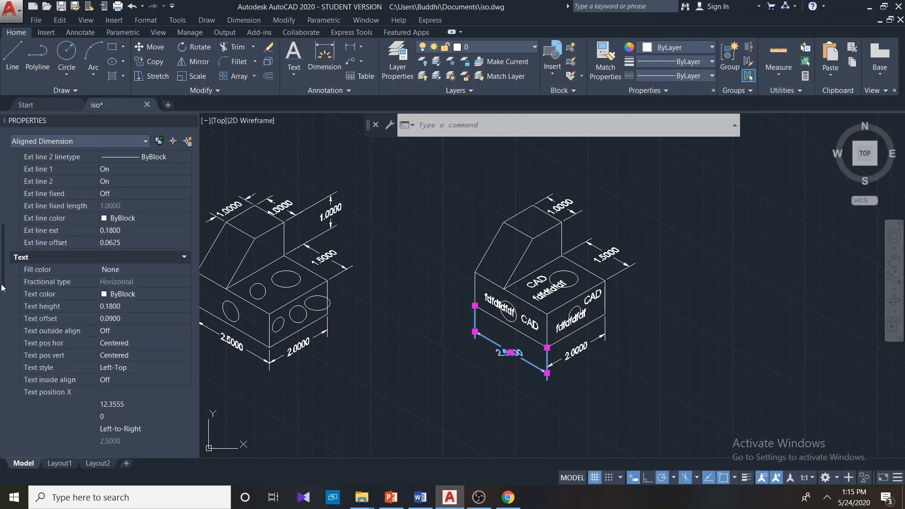
{"action": "left_click", "coordinate": [124, 419]}
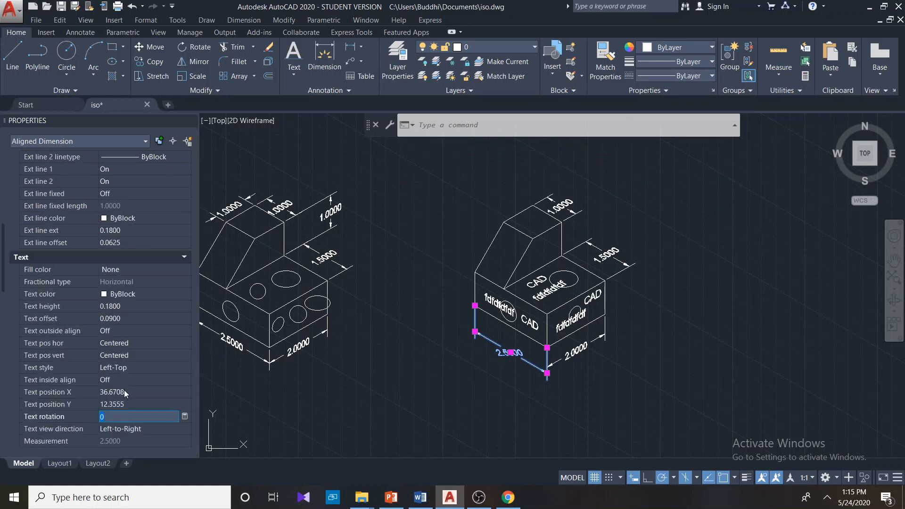
{"action": "type", "text": "-30"}
{"action": "key", "text": "Return"}
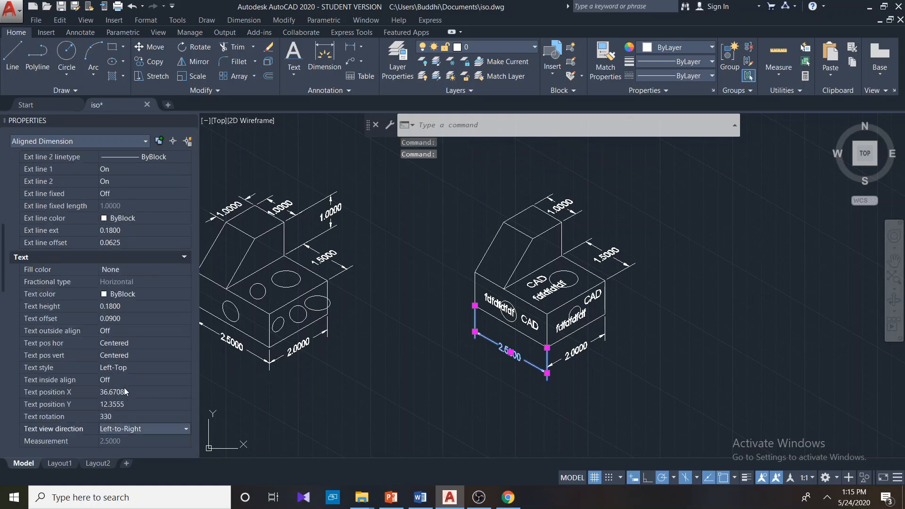
{"action": "key", "text": "Escape"}
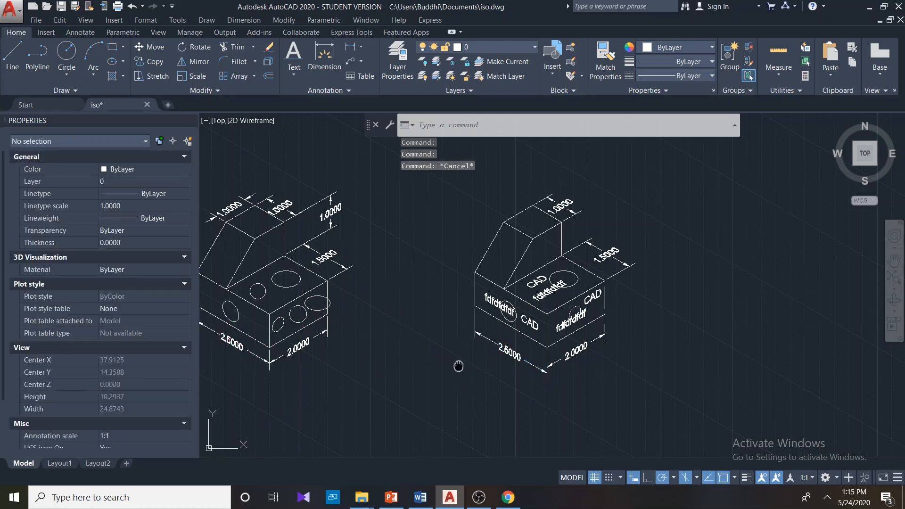
Examine the left-face dimension's properties and the Left-Top text style settings, and cancel out of the style dialog
{"action": "middle_click_drag", "start_coordinate": [461, 366], "coordinate": [422, 364]}
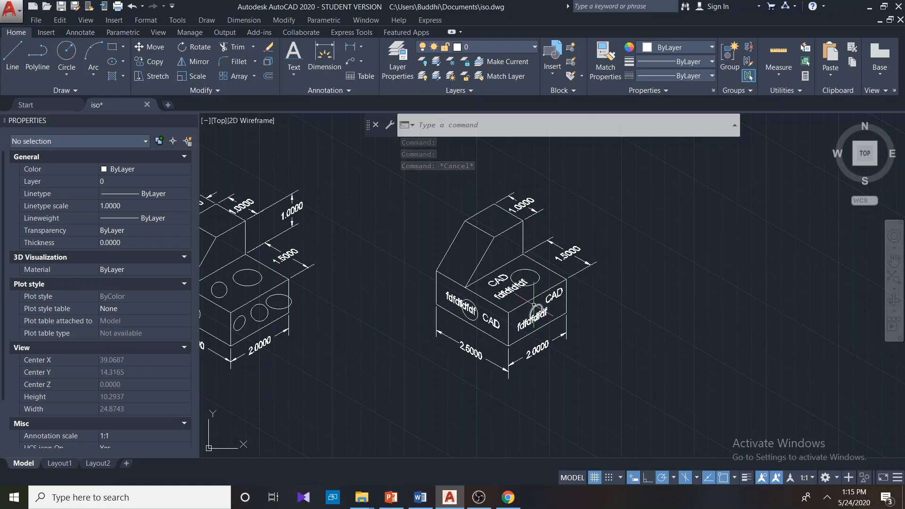
{"action": "left_click", "coordinate": [320, 90]}
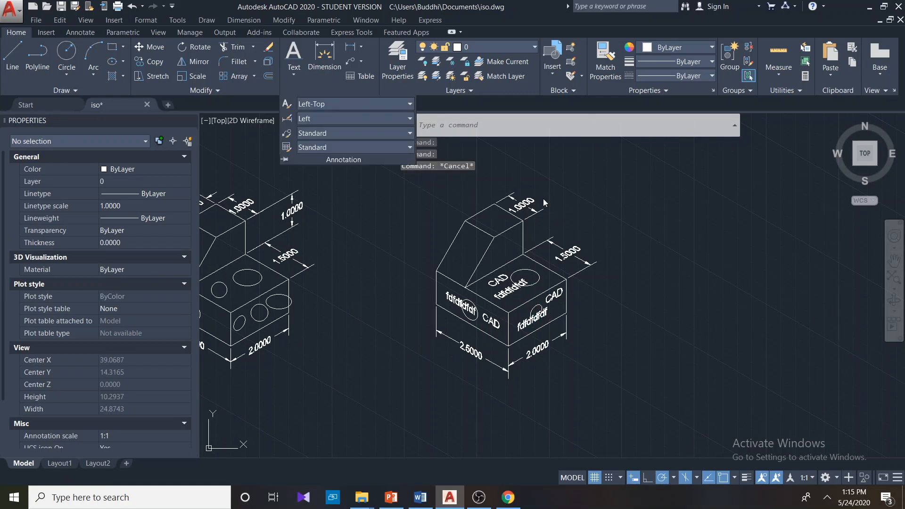
{"action": "scroll", "coordinate": [704, 330], "scroll_direction": "down", "scroll_amount": 2}
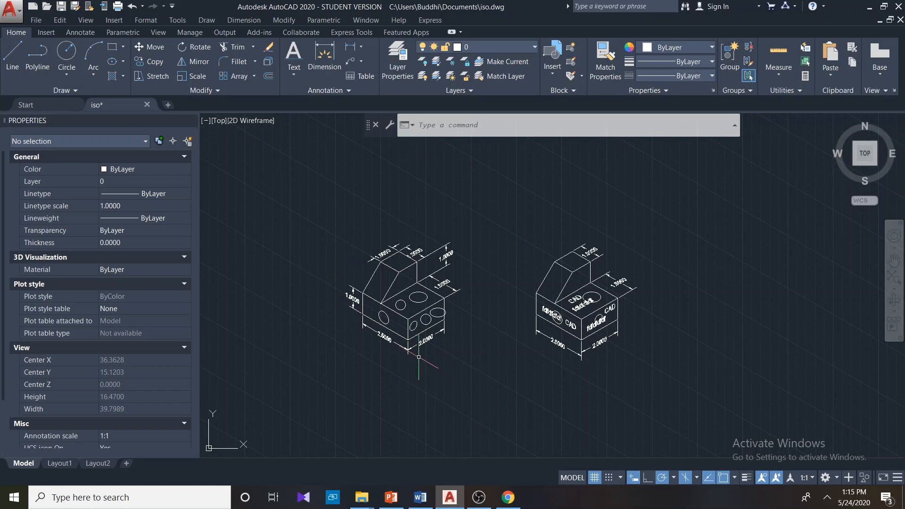
{"action": "left_click", "coordinate": [563, 346]}
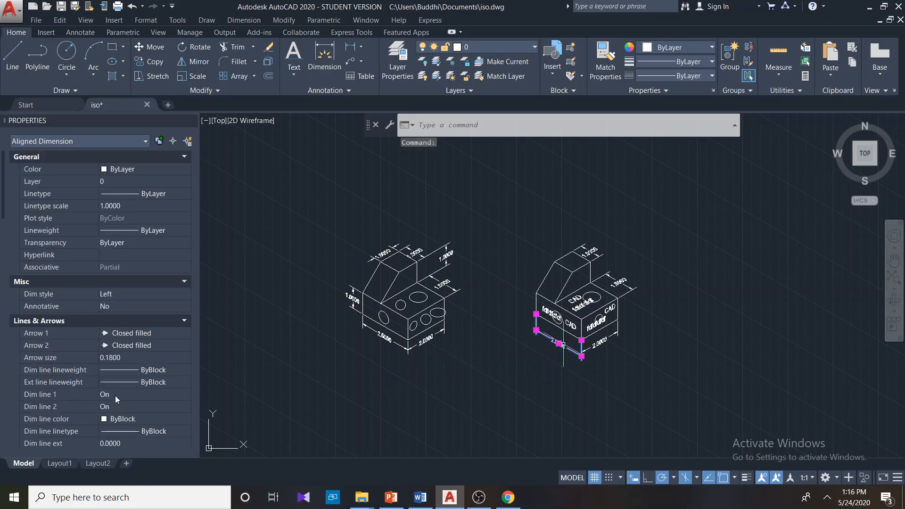
{"action": "left_click", "coordinate": [244, 20]}
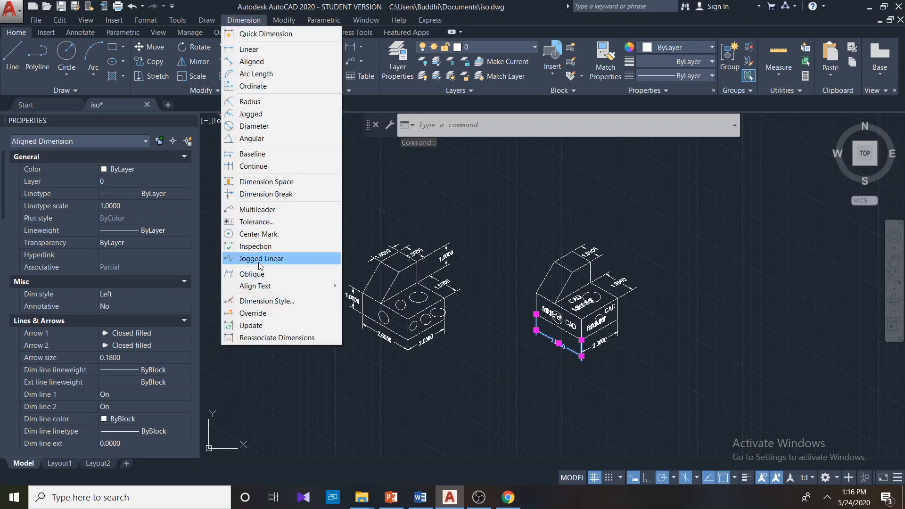
{"action": "left_click", "coordinate": [508, 238]}
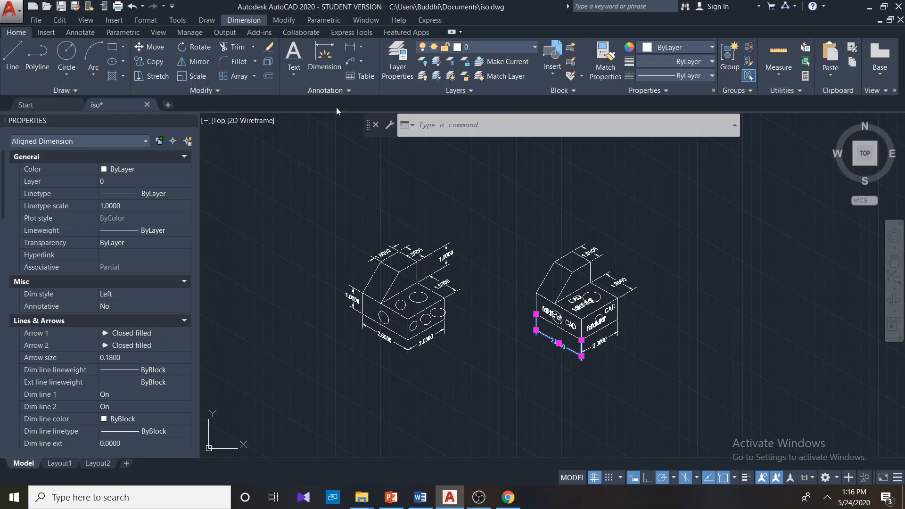
{"action": "left_click", "coordinate": [321, 88]}
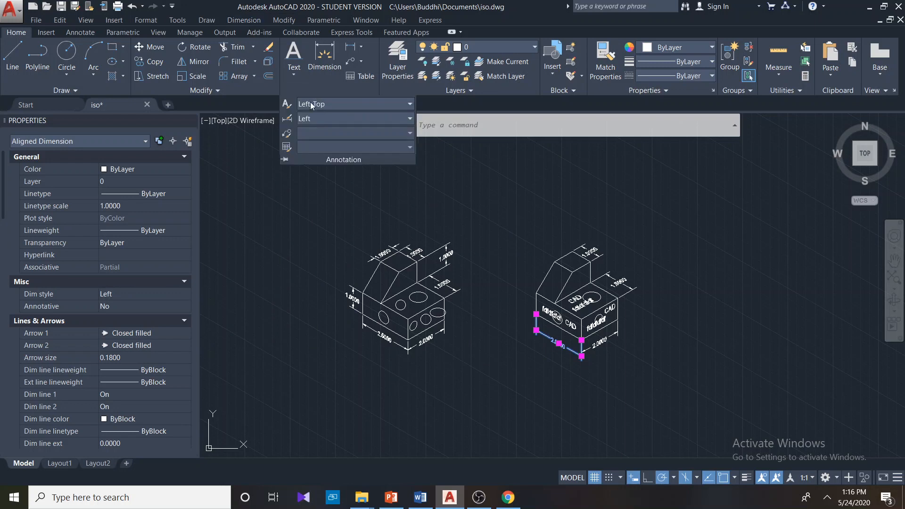
{"action": "left_click", "coordinate": [286, 105]}
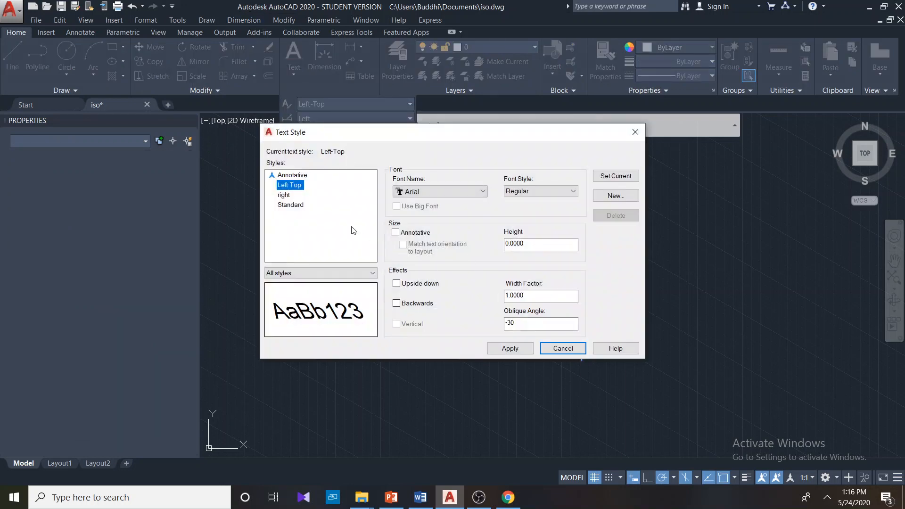
{"action": "left_click", "coordinate": [545, 349]}
Examine the text settings of the Left dimension style, cancel the dialog and close the dimension style manager
{"action": "left_click", "coordinate": [290, 80]}
{"action": "left_click", "coordinate": [313, 92]}
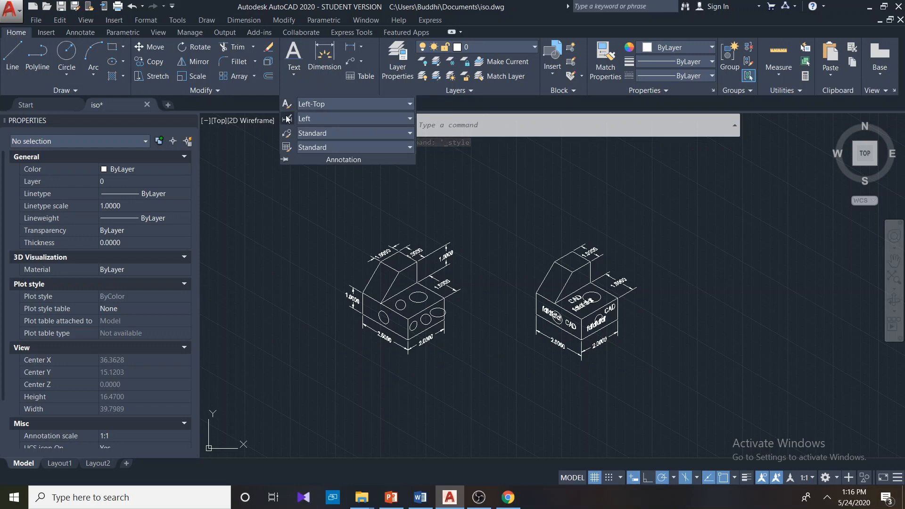
{"action": "left_click", "coordinate": [287, 119]}
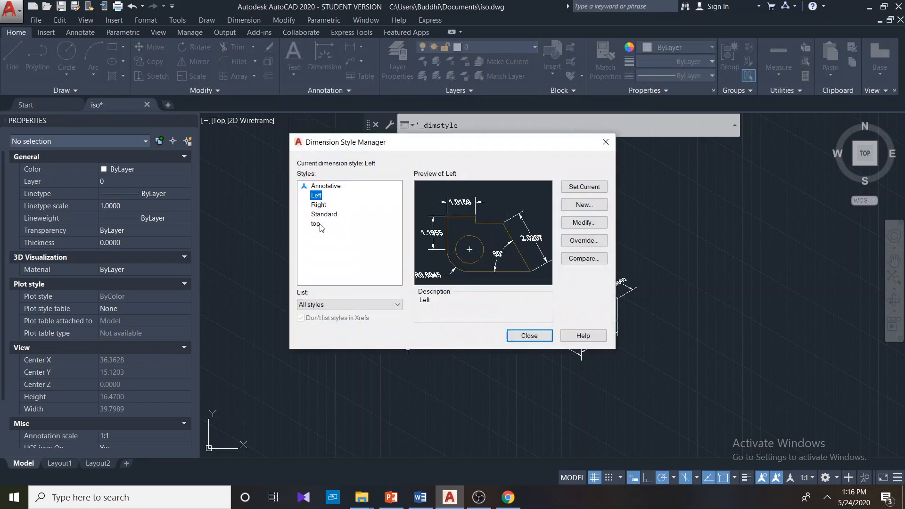
{"action": "left_click", "coordinate": [582, 224]}
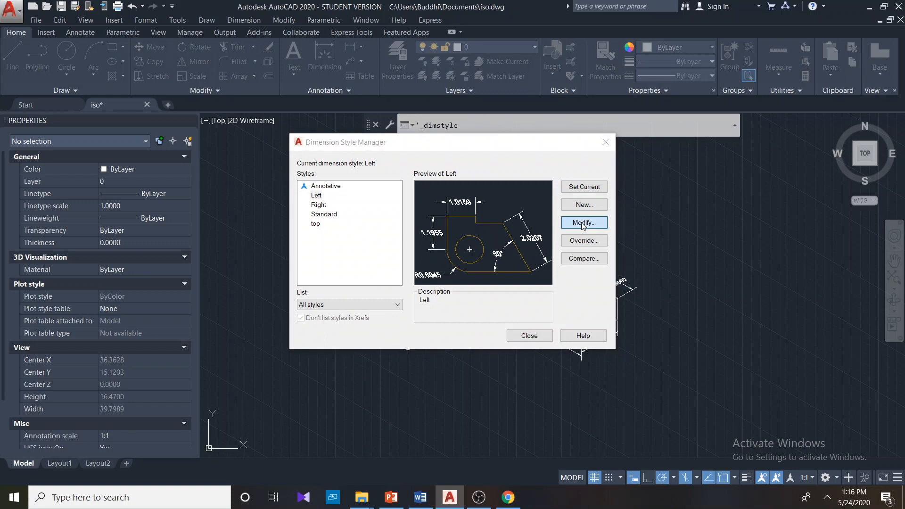
{"action": "left_click", "coordinate": [309, 72]}
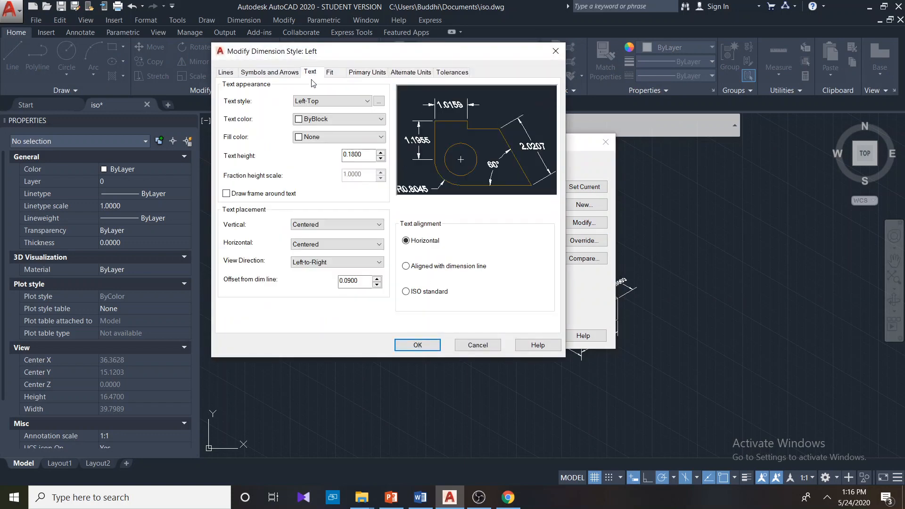
{"action": "left_click", "coordinate": [477, 345]}
{"action": "left_click", "coordinate": [537, 334]}
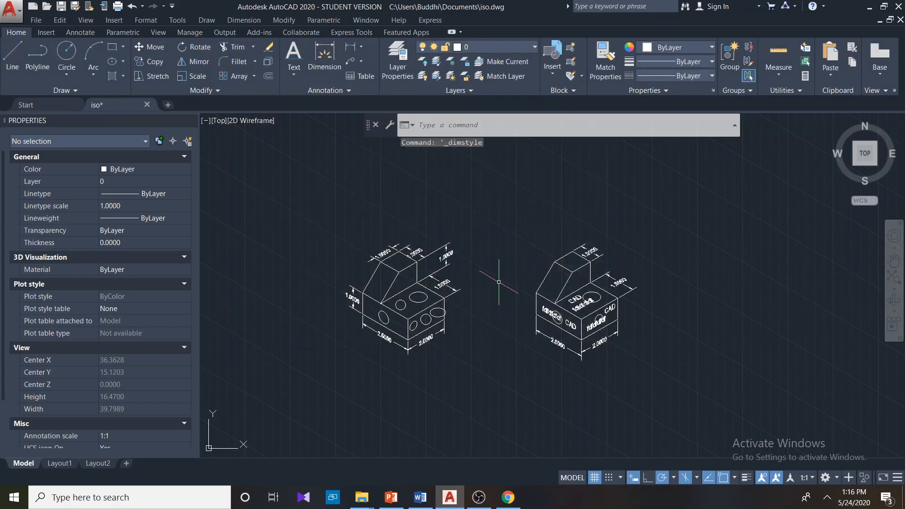
Switch to the isometric drawings tutorial in Word, maximize it and look over its isometric dimension figures
{"action": "left_click", "coordinate": [420, 500]}
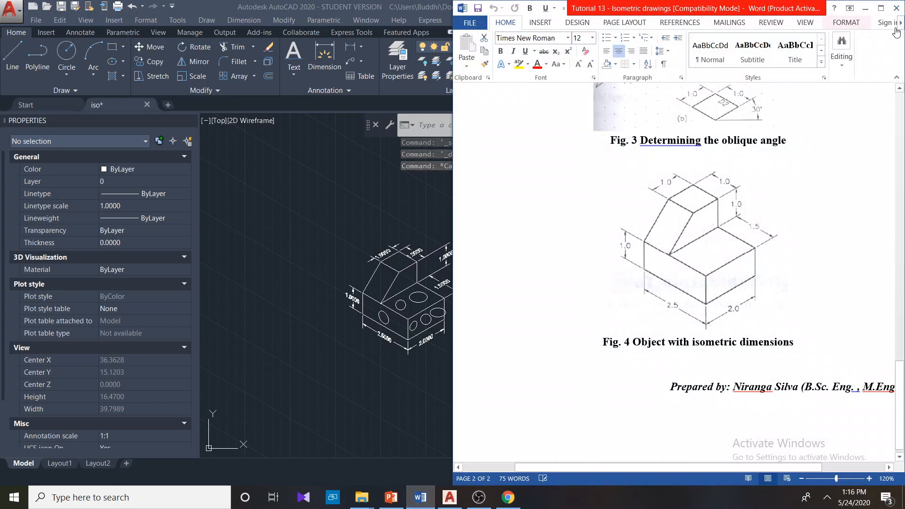
{"action": "left_click", "coordinate": [881, 8]}
{"action": "scroll", "coordinate": [555, 243], "scroll_direction": "up", "scroll_amount": 5}
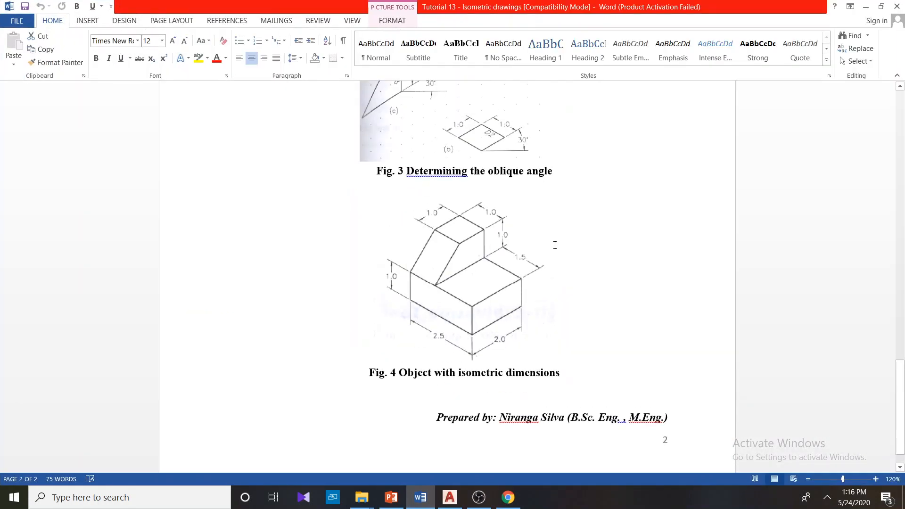
Look over the tutorial's Fig. 1, switch to File Explorer, and open Archi Final Q_2019.pdf from the Archi 2020 folder in a maximized window
{"action": "scroll", "coordinate": [555, 245], "scroll_direction": "up", "scroll_amount": 10}
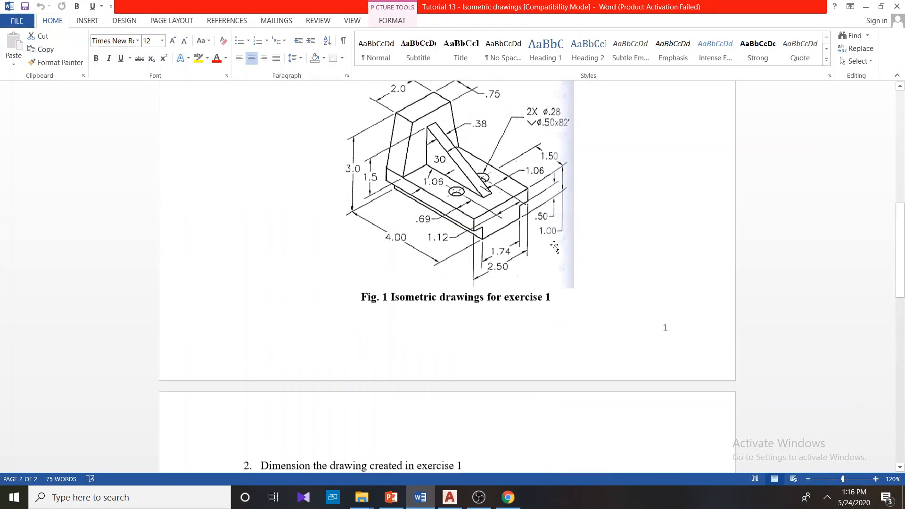
{"action": "scroll", "coordinate": [481, 239], "scroll_direction": "up", "scroll_amount": 1}
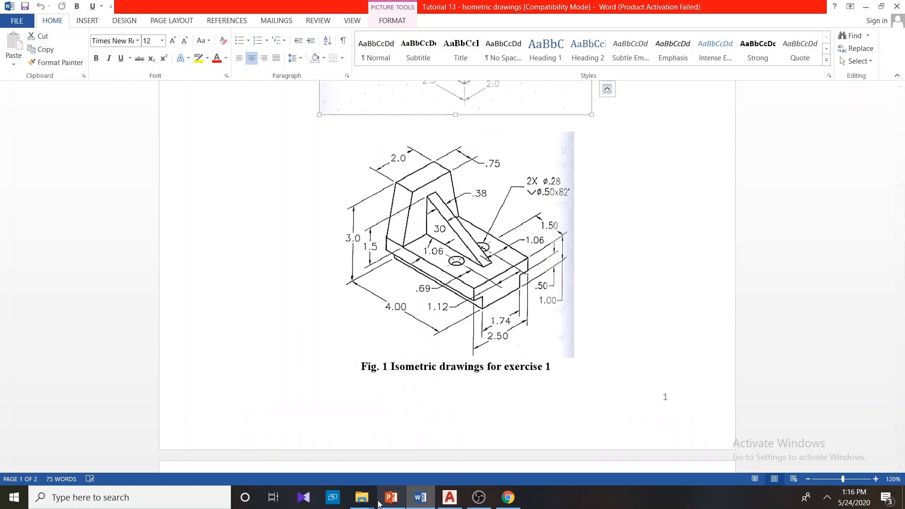
{"action": "mouse_move", "coordinate": [373, 496]}
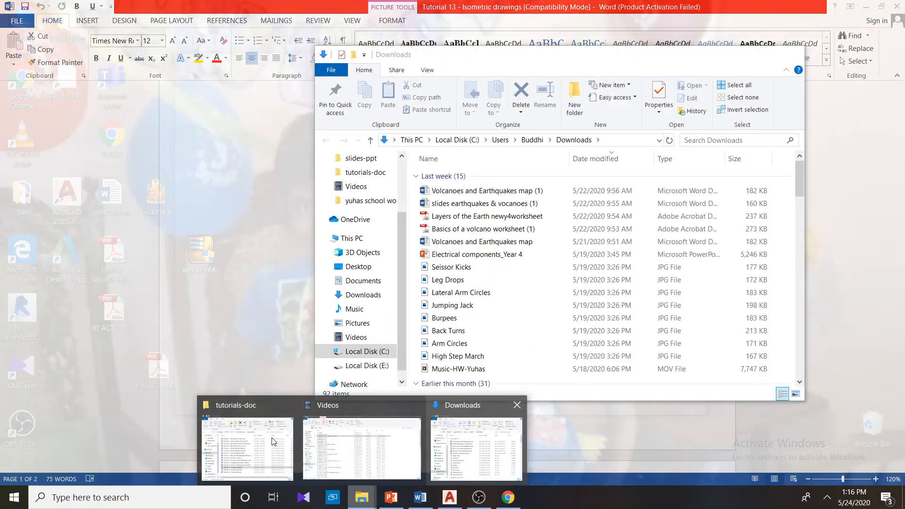
{"action": "left_click", "coordinate": [248, 448]}
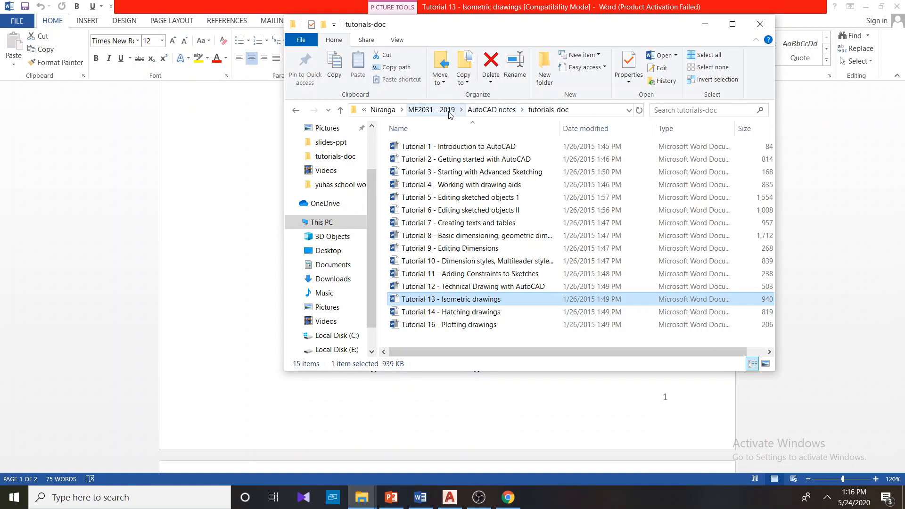
{"action": "left_click", "coordinate": [429, 110]}
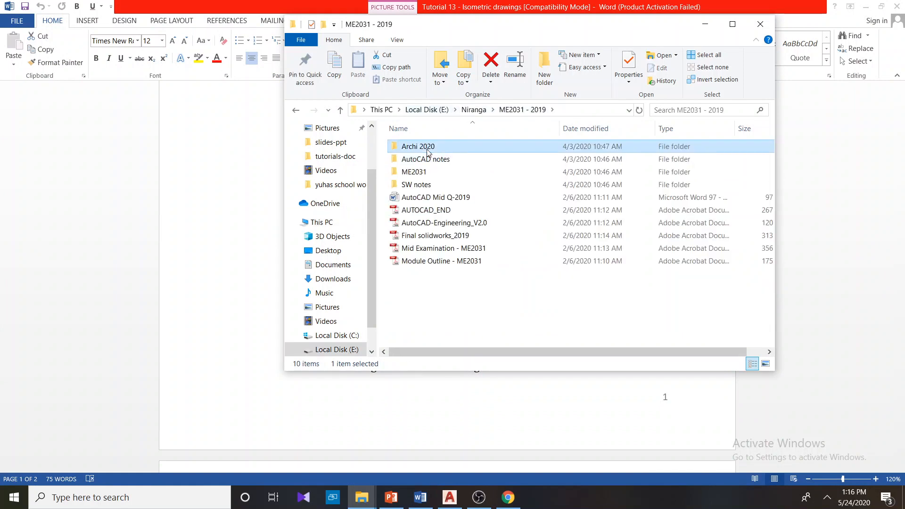
{"action": "double_click", "coordinate": [413, 147]}
{"action": "left_click", "coordinate": [434, 149]}
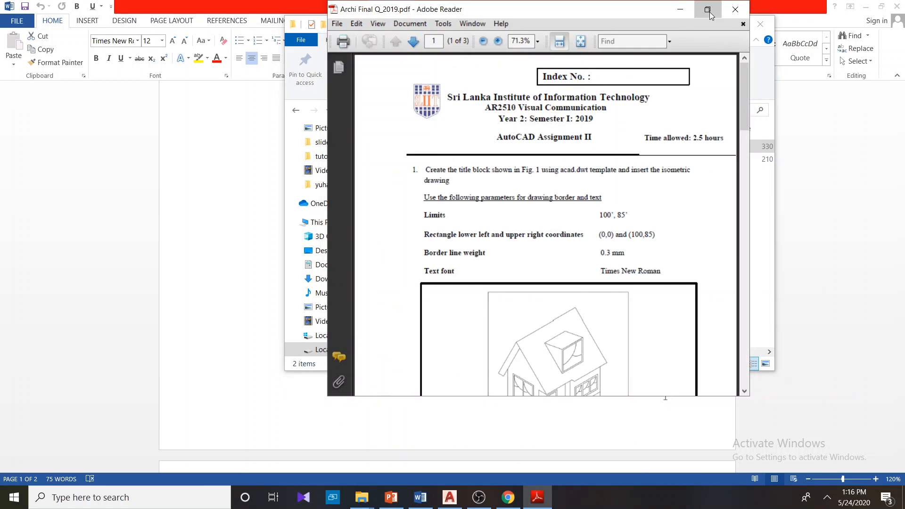
{"action": "left_click", "coordinate": [714, 14]}
Read the title block and drawing border parameters of question 1 and view the Fig. 1 title block at 100% zoom
{"action": "scroll", "coordinate": [485, 260], "scroll_direction": "down", "scroll_amount": 3}
{"action": "scroll", "coordinate": [486, 259], "scroll_direction": "down", "scroll_amount": 5}
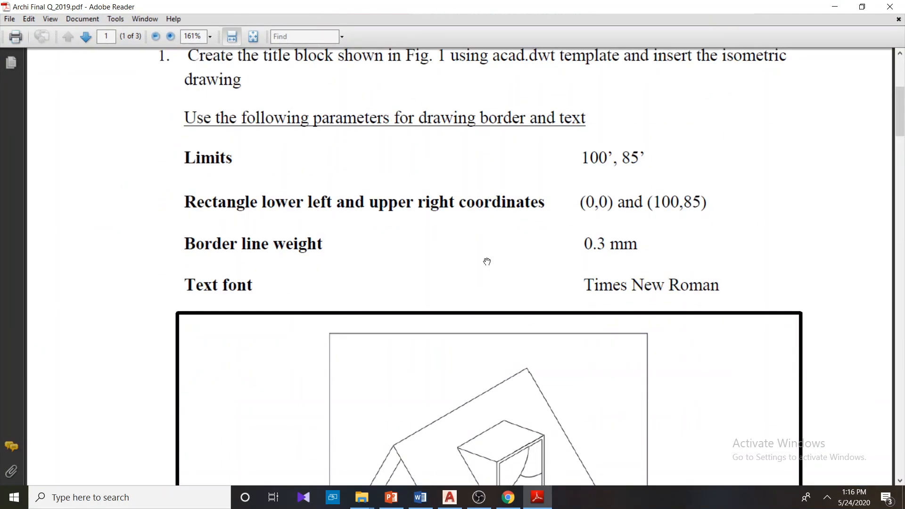
{"action": "scroll", "coordinate": [491, 212], "scroll_direction": "up", "scroll_amount": 2}
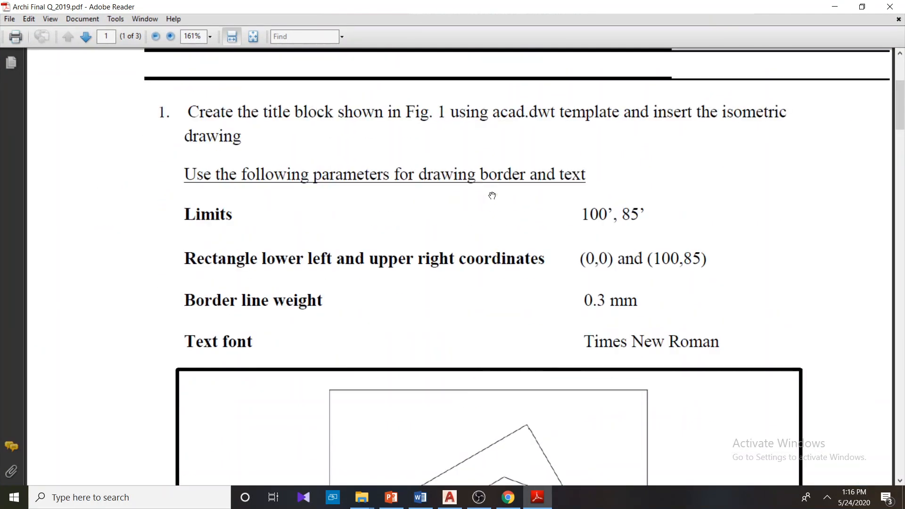
{"action": "left_click", "coordinate": [154, 38]}
{"action": "left_click", "coordinate": [155, 37]}
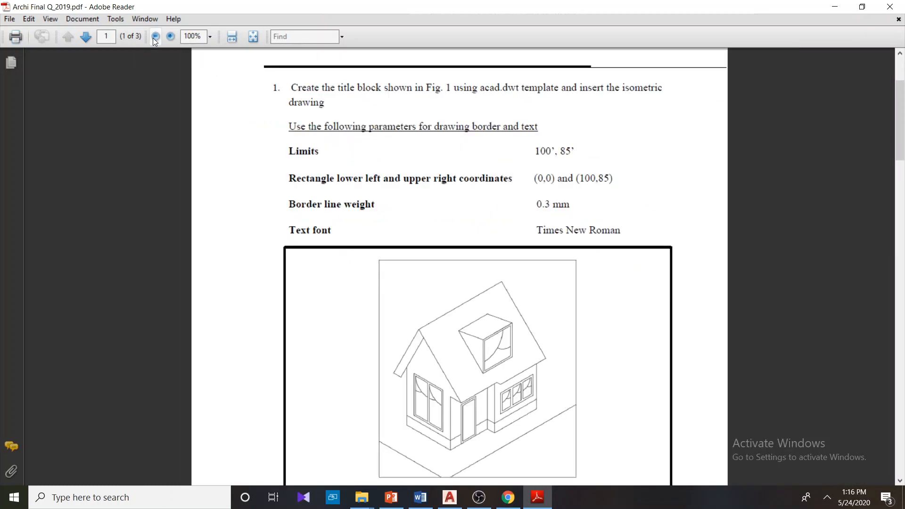
{"action": "scroll", "coordinate": [495, 256], "scroll_direction": "down", "scroll_amount": 4}
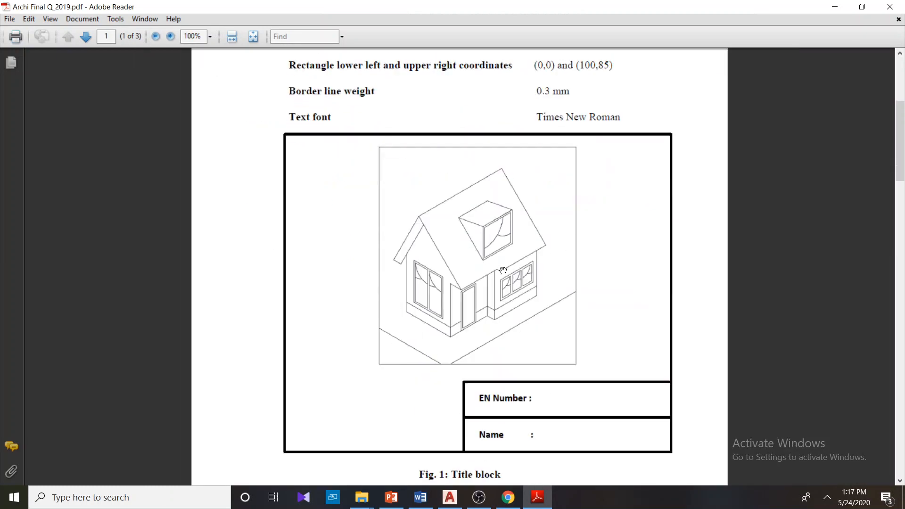
Examine the dimension style parameter table, the isometric hint and title block sizes, and the fully dimensioned isometric house drawing
{"action": "scroll", "coordinate": [497, 270], "scroll_direction": "down", "scroll_amount": 15}
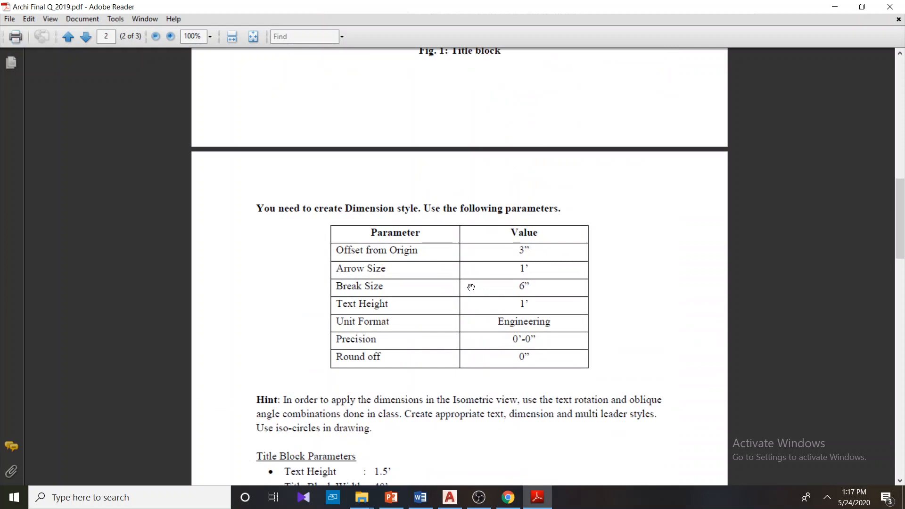
{"action": "scroll", "coordinate": [420, 339], "scroll_direction": "down", "scroll_amount": 3}
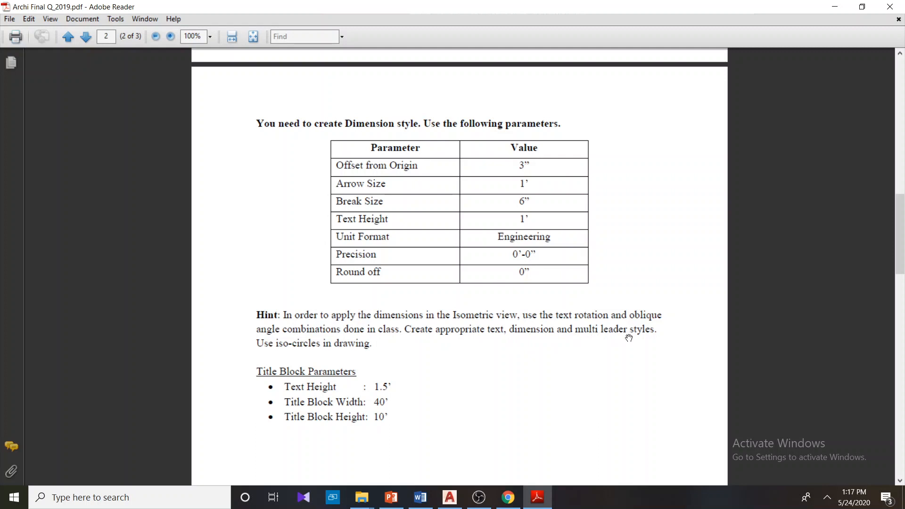
{"action": "scroll", "coordinate": [432, 335], "scroll_direction": "down", "scroll_amount": 3}
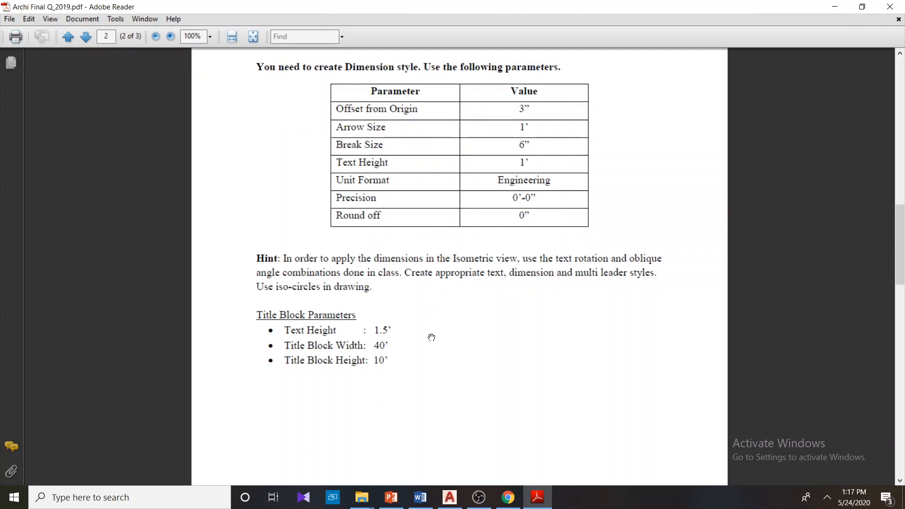
{"action": "scroll", "coordinate": [404, 322], "scroll_direction": "down", "scroll_amount": 18}
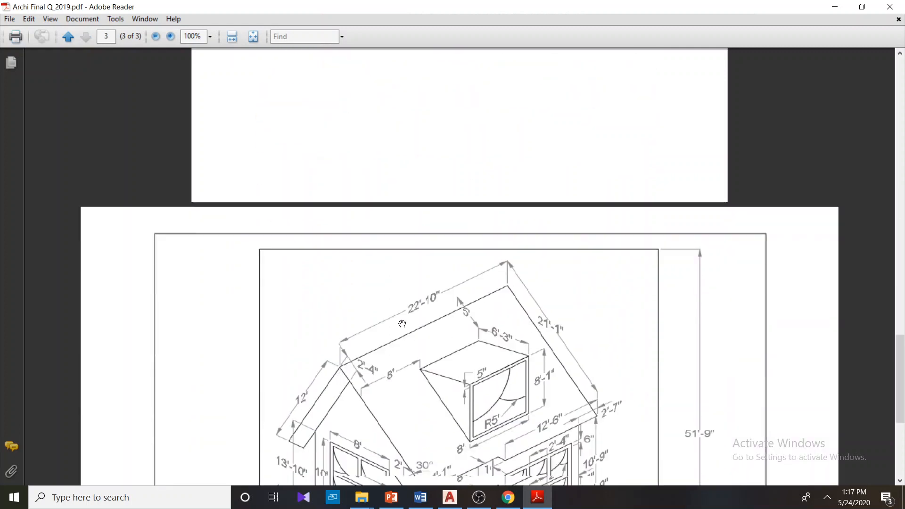
{"action": "scroll", "coordinate": [401, 324], "scroll_direction": "down", "scroll_amount": 1}
{"action": "scroll", "coordinate": [398, 325], "scroll_direction": "down", "scroll_amount": 3}
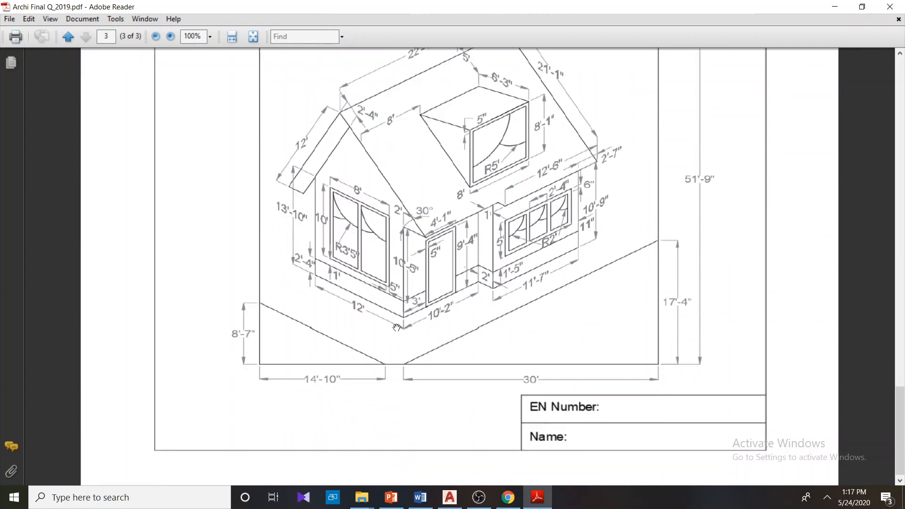
{"action": "scroll", "coordinate": [399, 325], "scroll_direction": "up", "scroll_amount": 3}
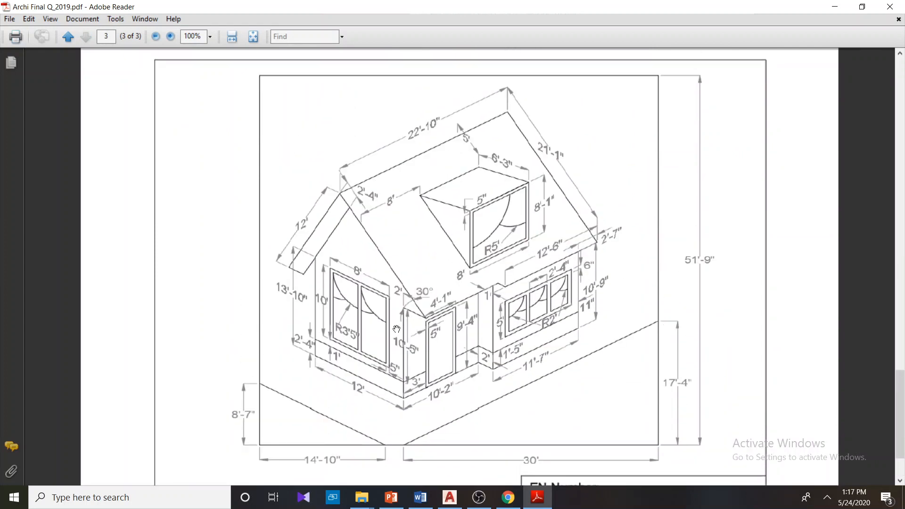
Return to File Explorer and open AUTOCAD_END.pdf from the ME2031 - 2019 folder
{"action": "left_click", "coordinate": [355, 501]}
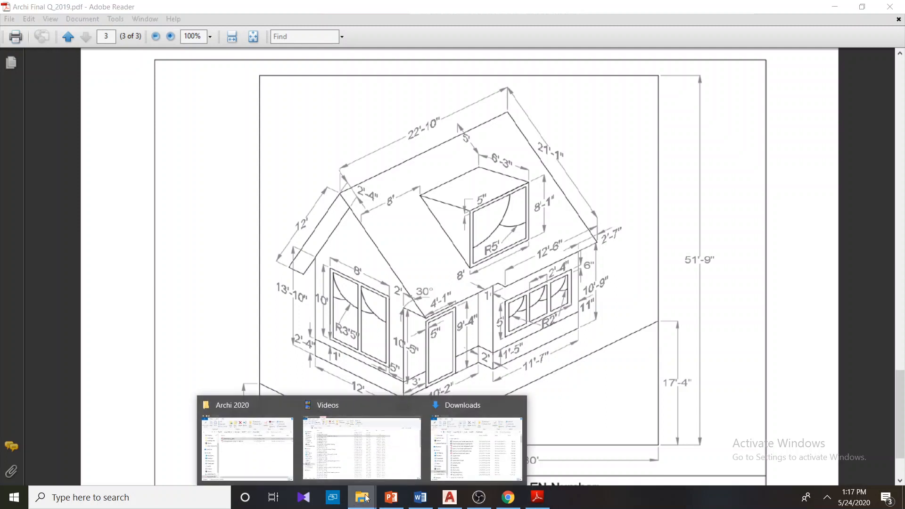
{"action": "left_click", "coordinate": [263, 434]}
{"action": "left_click", "coordinate": [511, 115]}
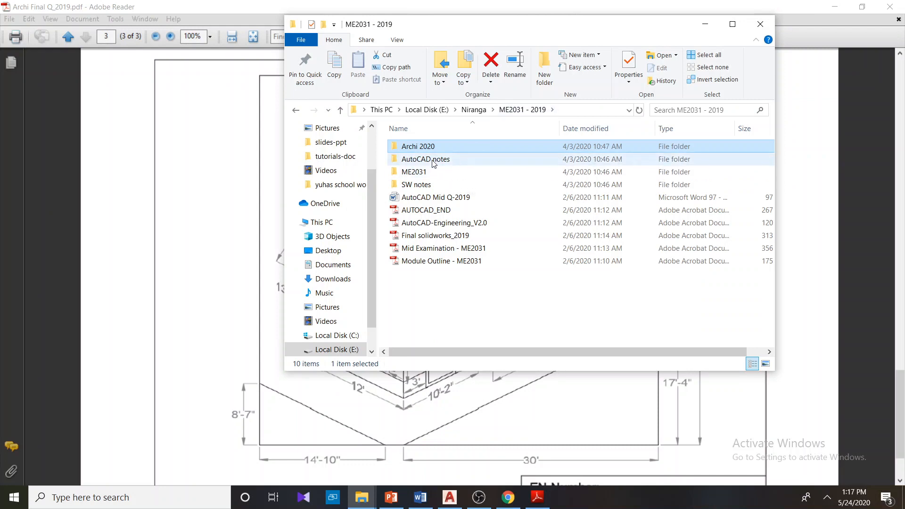
{"action": "left_click", "coordinate": [417, 213]}
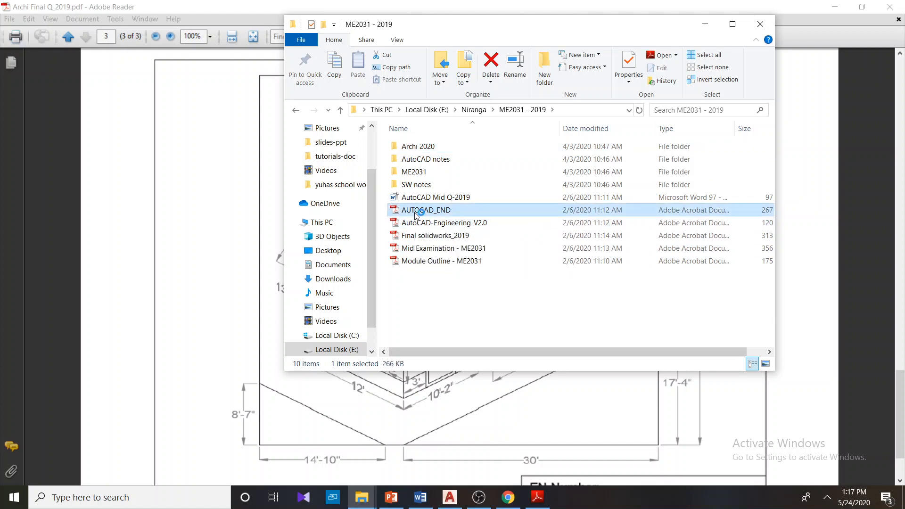
{"action": "double_click", "coordinate": [417, 211]}
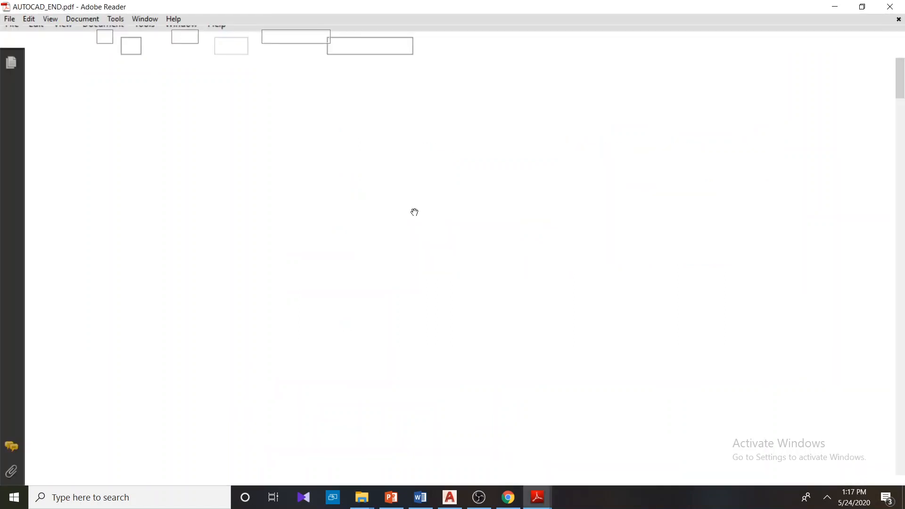
Examine the Q1 dimension style table and view the dimensioned isometric drawing in Figure 1 at 100% zoom
{"action": "scroll", "coordinate": [396, 225], "scroll_direction": "down", "scroll_amount": 3}
{"action": "scroll", "coordinate": [423, 229], "scroll_direction": "down", "scroll_amount": 10}
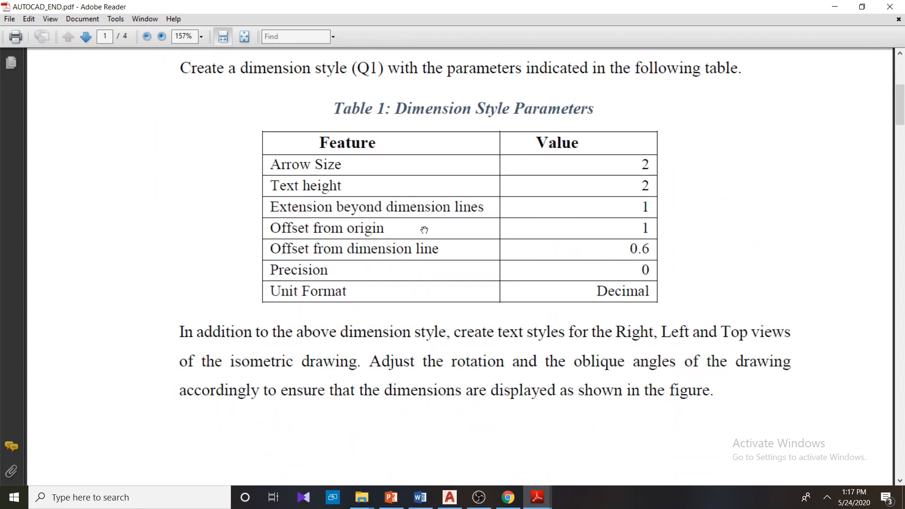
{"action": "scroll", "coordinate": [424, 234], "scroll_direction": "down", "scroll_amount": 10}
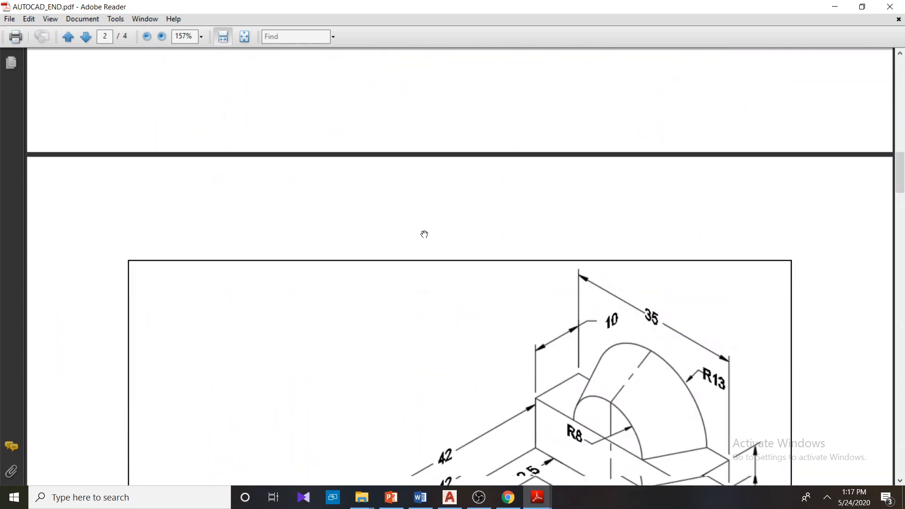
{"action": "left_click", "coordinate": [147, 37]}
{"action": "left_click", "coordinate": [147, 37]}
{"action": "left_click", "coordinate": [147, 37]}
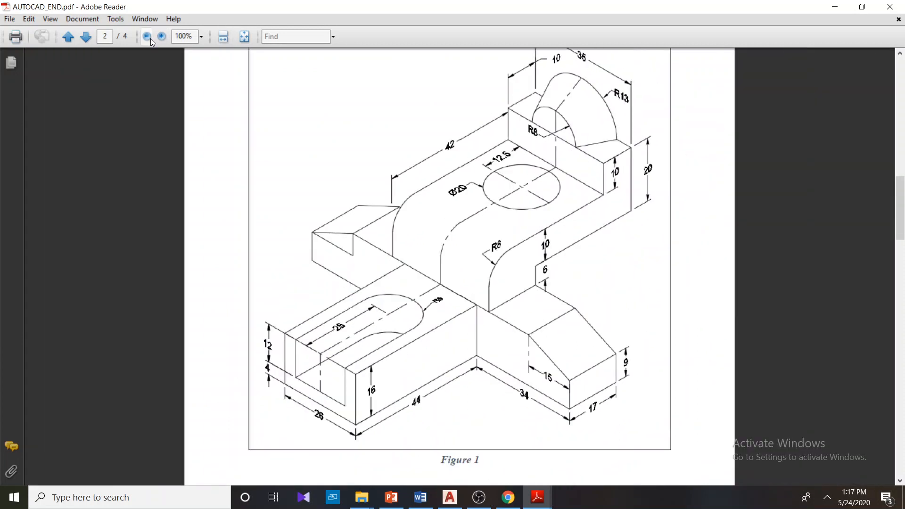
Examine question 2's dimension style table and Figure 2, review the question 1 instructions again, and close the PDF
{"action": "scroll", "coordinate": [475, 307], "scroll_direction": "down", "scroll_amount": 10}
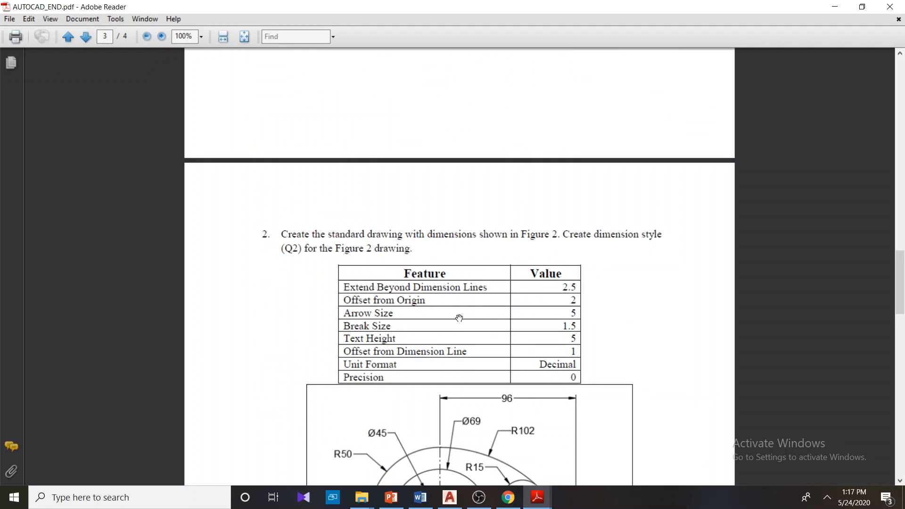
{"action": "scroll", "coordinate": [459, 318], "scroll_direction": "up", "scroll_amount": 10}
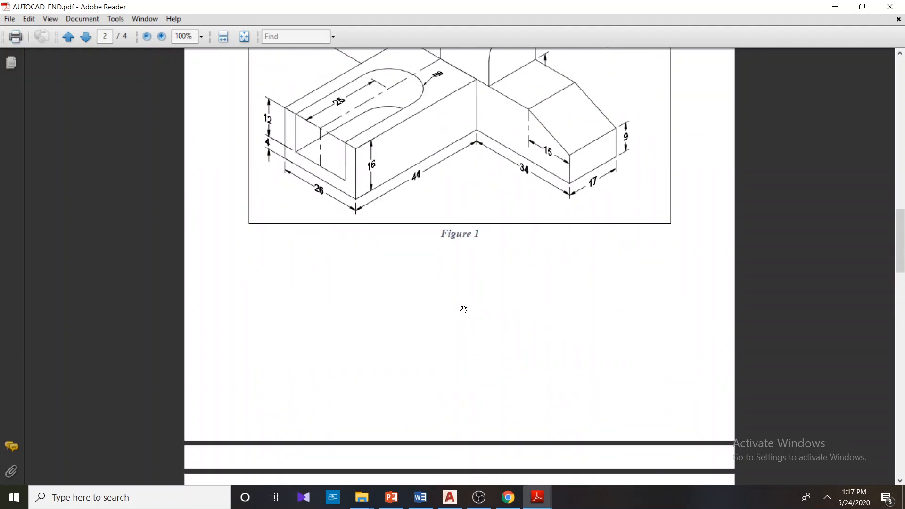
{"action": "scroll", "coordinate": [463, 309], "scroll_direction": "down", "scroll_amount": 10}
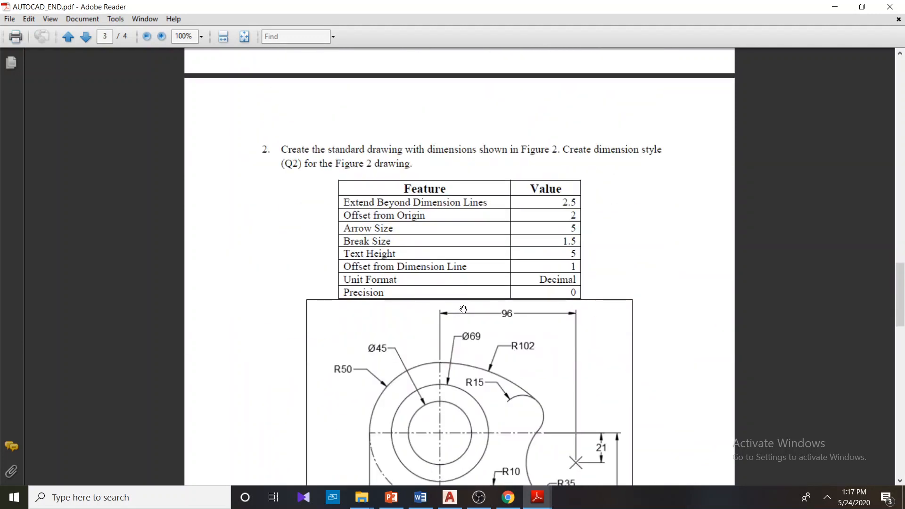
{"action": "scroll", "coordinate": [464, 309], "scroll_direction": "down", "scroll_amount": 6}
{"action": "scroll", "coordinate": [461, 310], "scroll_direction": "up", "scroll_amount": 10}
{"action": "scroll", "coordinate": [462, 310], "scroll_direction": "up", "scroll_amount": 20}
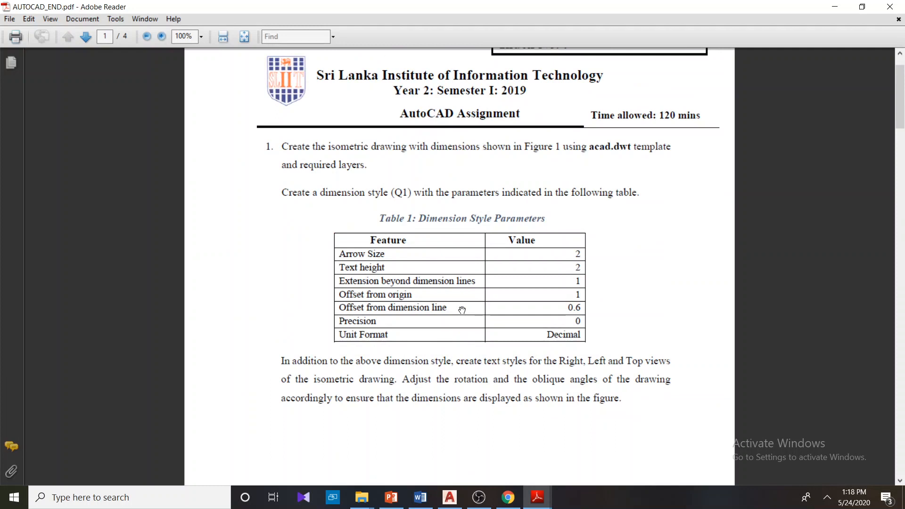
{"action": "left_click", "coordinate": [890, 6]}
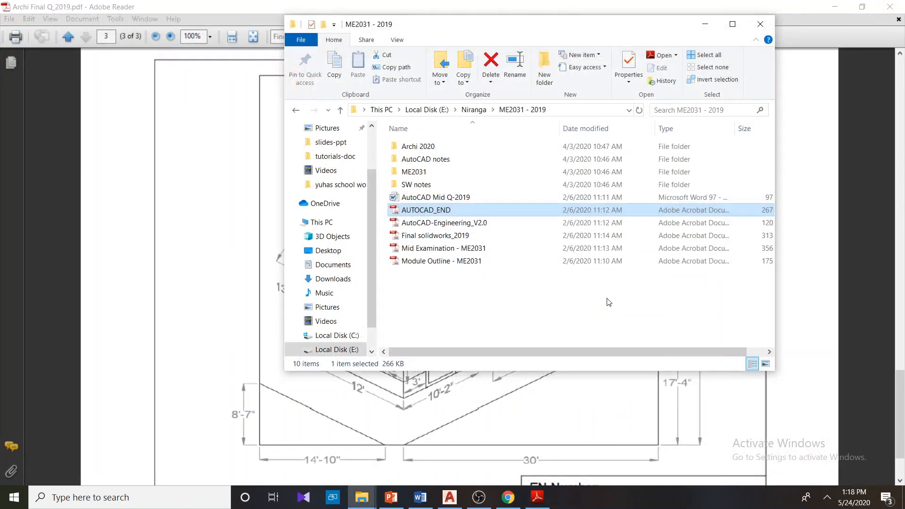